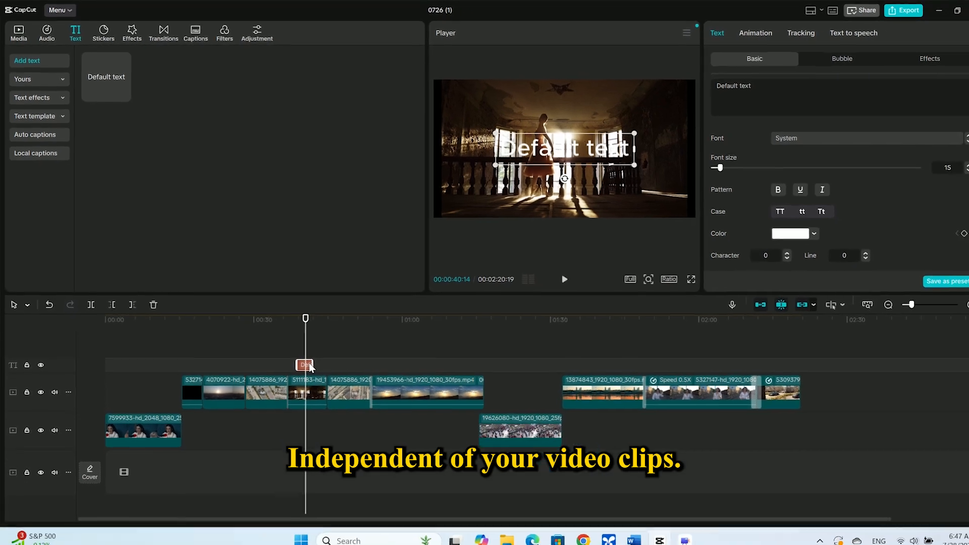
- Reposition the text clip on the timeline and move the playhead over it
left_click_drag(310, 357, 350, 358)
left_click_drag(301, 323, 242, 323)
left_click_drag(330, 358, 250, 349)
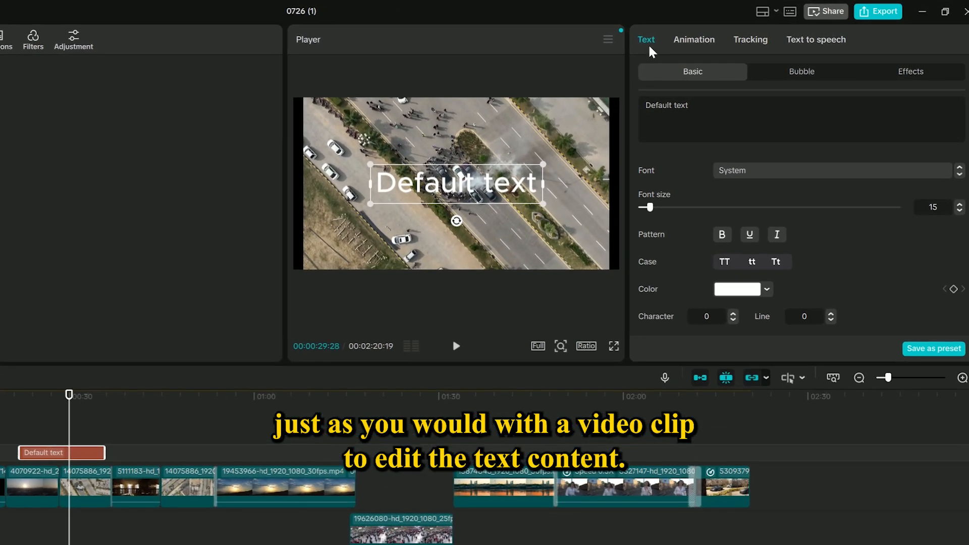
left_click(692, 41)
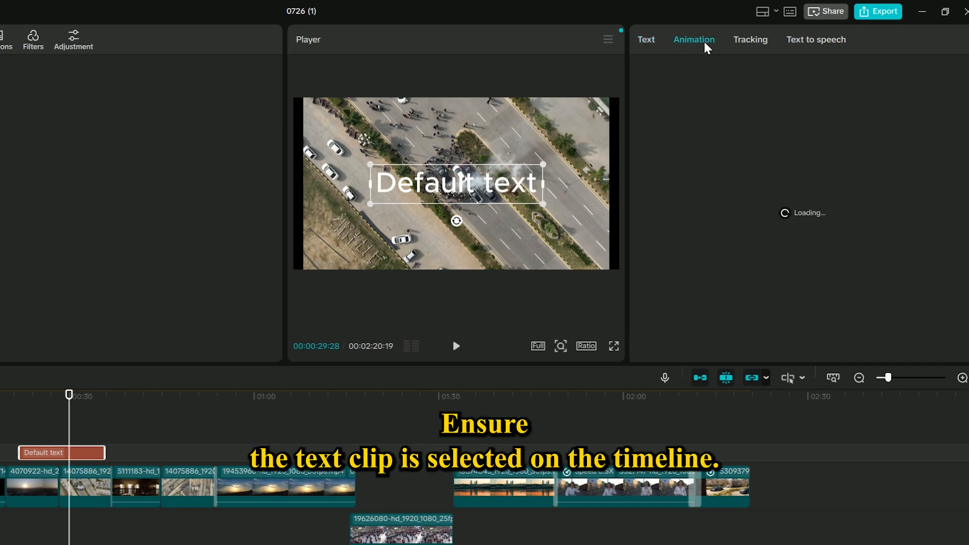
left_click(750, 41)
left_click(816, 39)
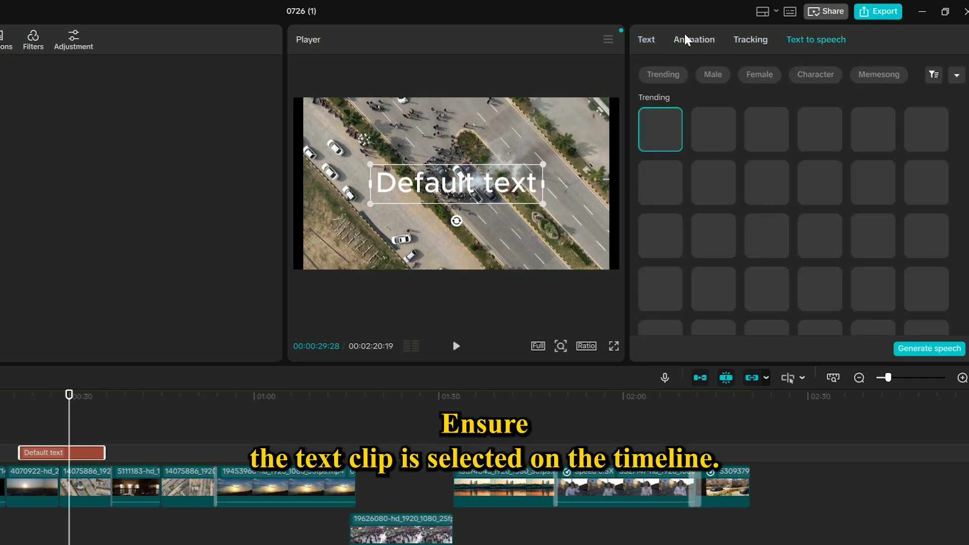
- Replace the text content with 'text layer' and move the text lower in the frame
left_click(639, 38)
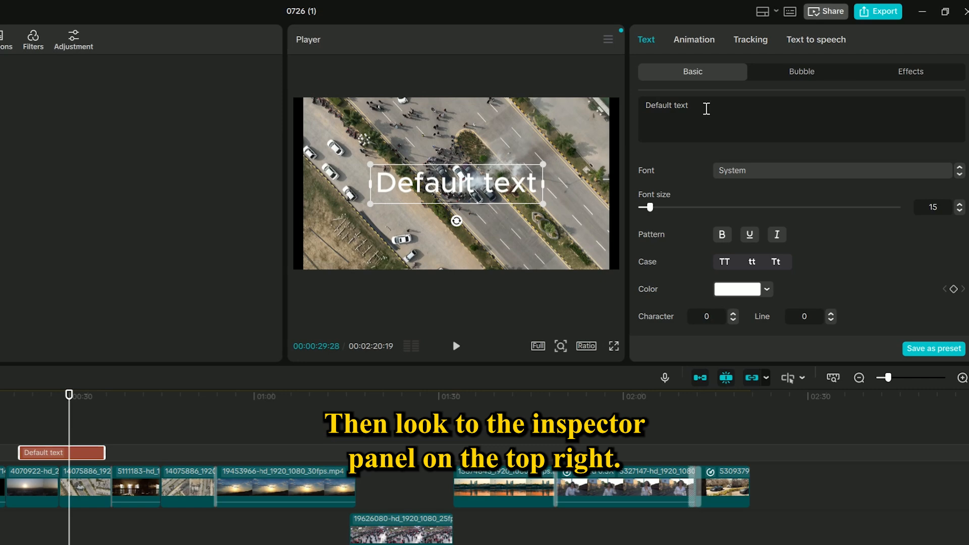
left_click_drag(703, 106, 627, 108)
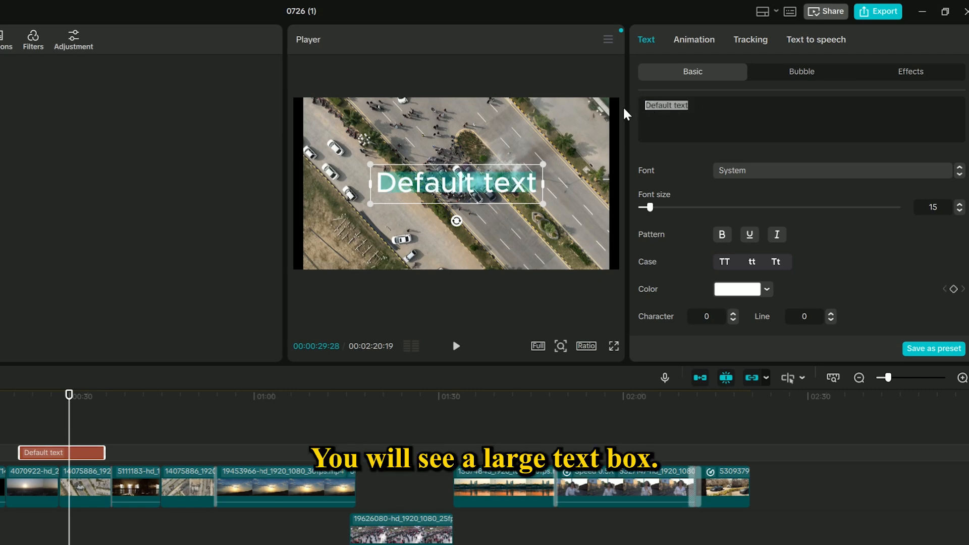
type("text layer")
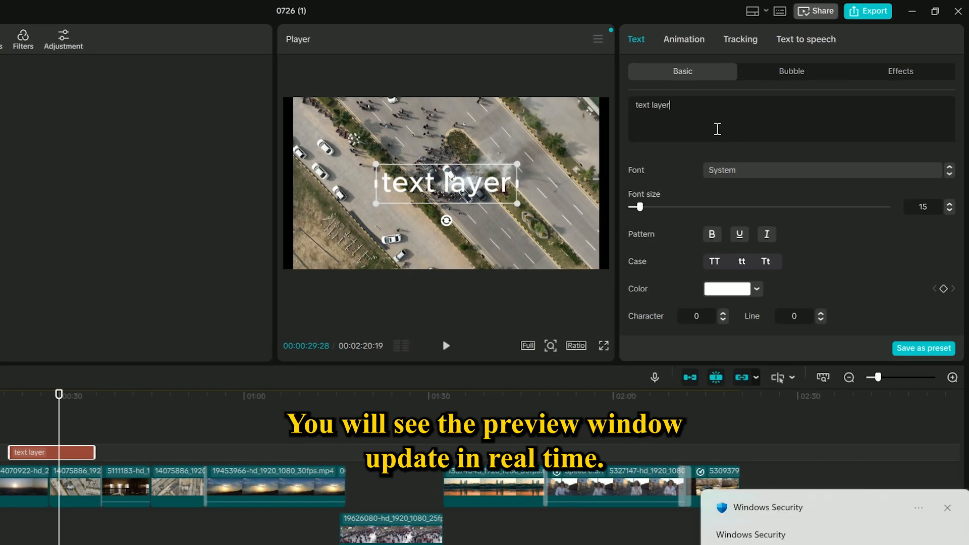
left_click_drag(473, 177, 444, 235)
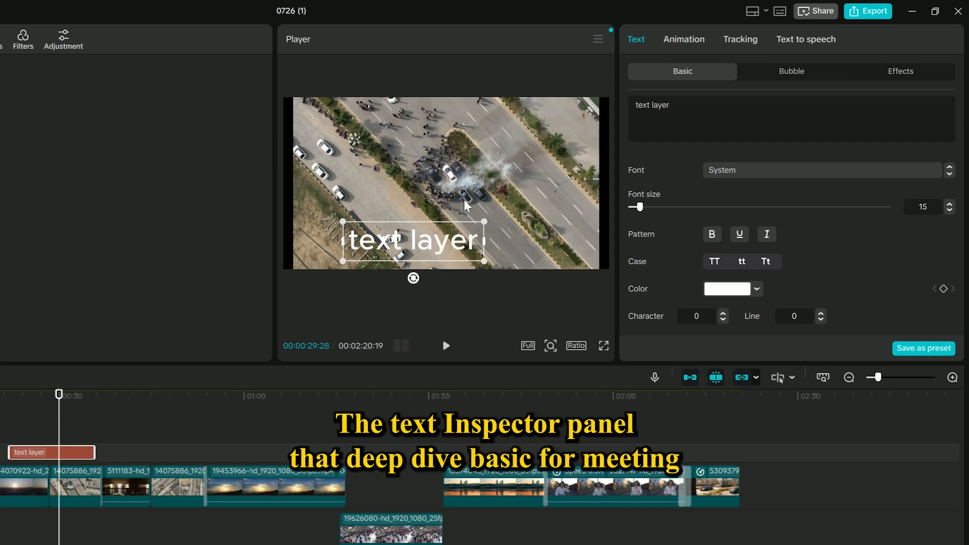
- Browse the font list and set the text font to Arial Black
left_click(785, 171)
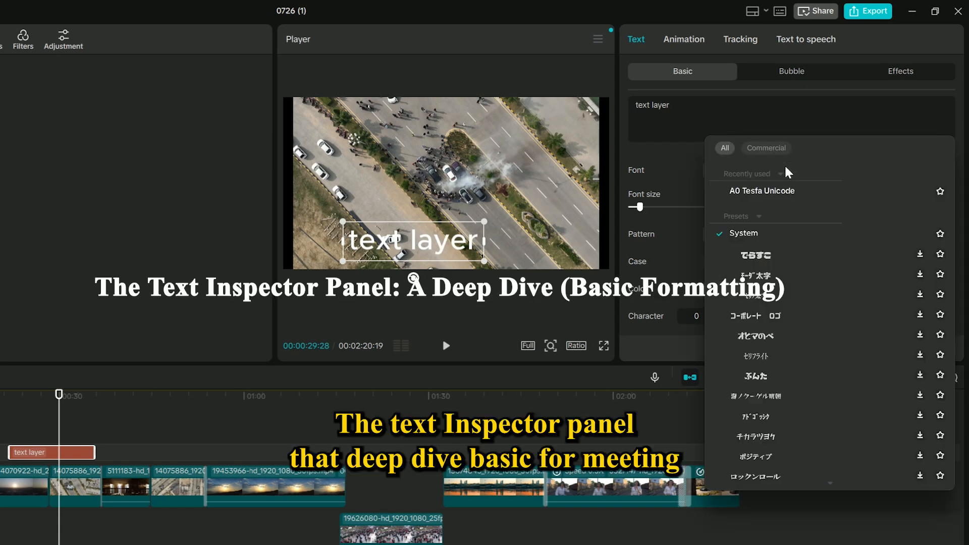
left_click(756, 214)
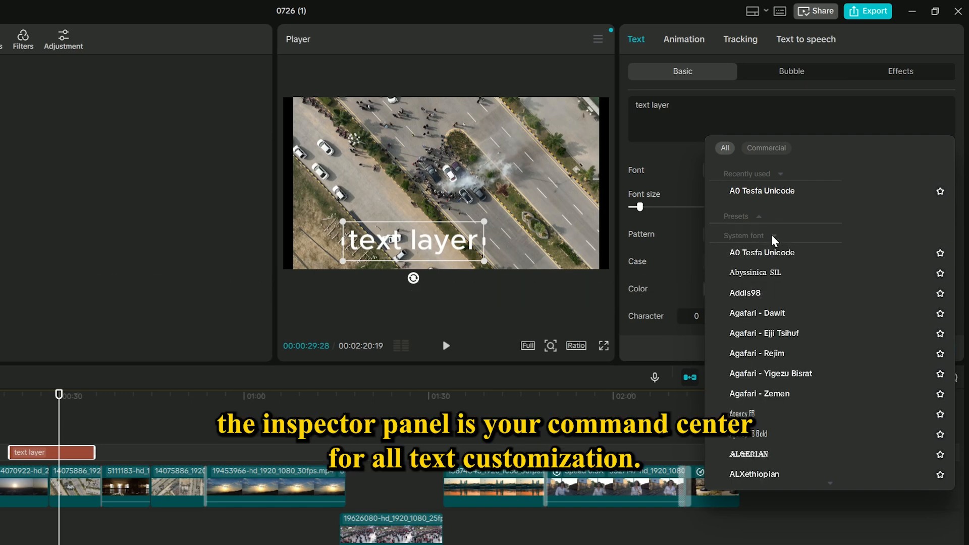
left_click(771, 234)
left_click(770, 232)
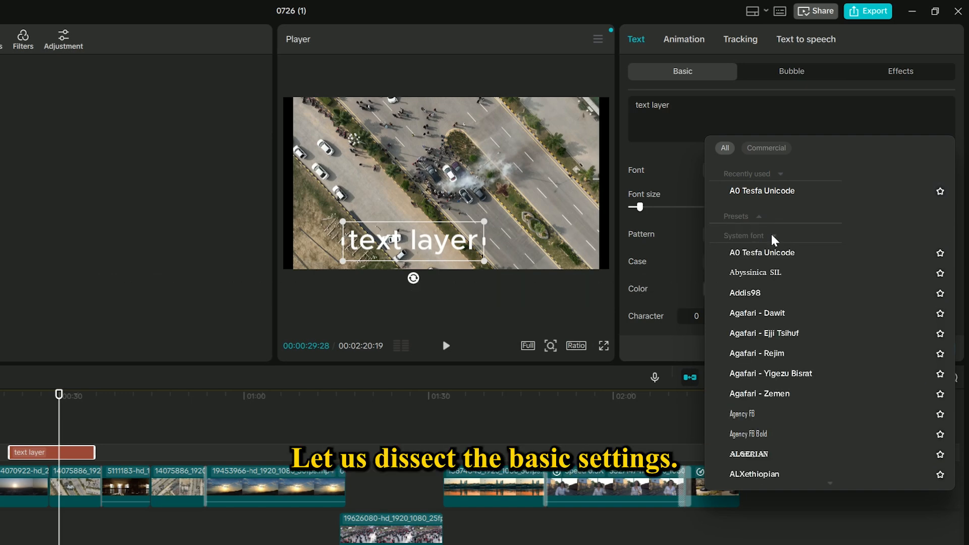
scroll(776, 273, "down", 3)
scroll(776, 280, "up", 1)
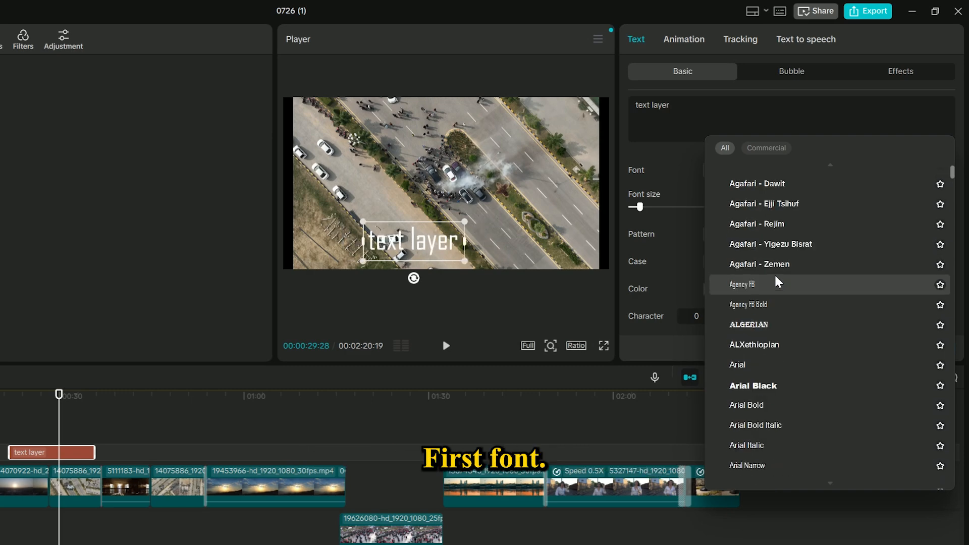
scroll(775, 280, "up", 2)
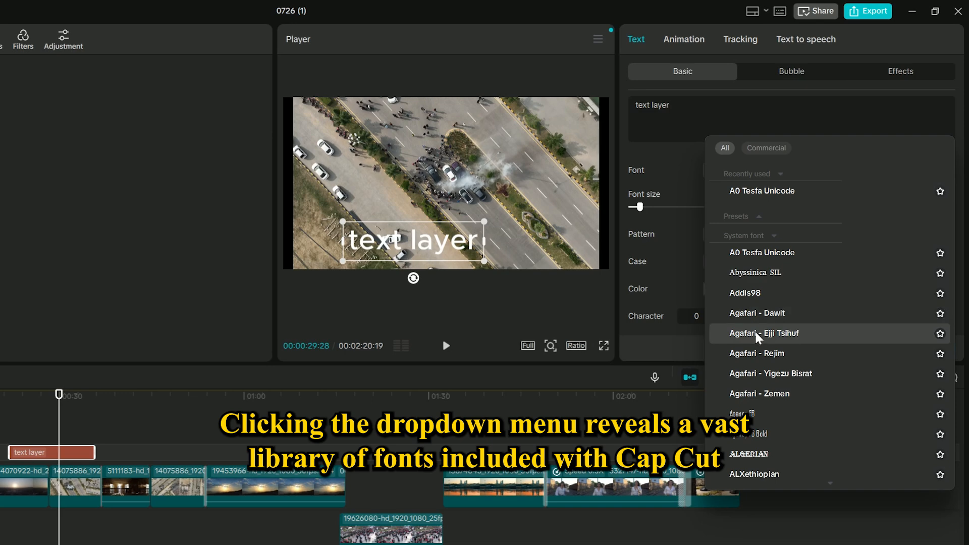
scroll(756, 344, "down", 2)
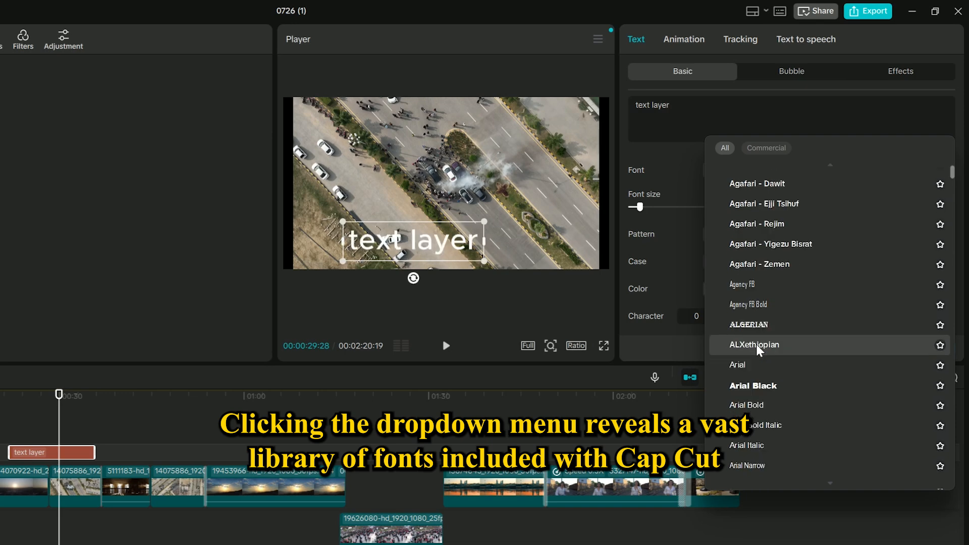
left_click(767, 387)
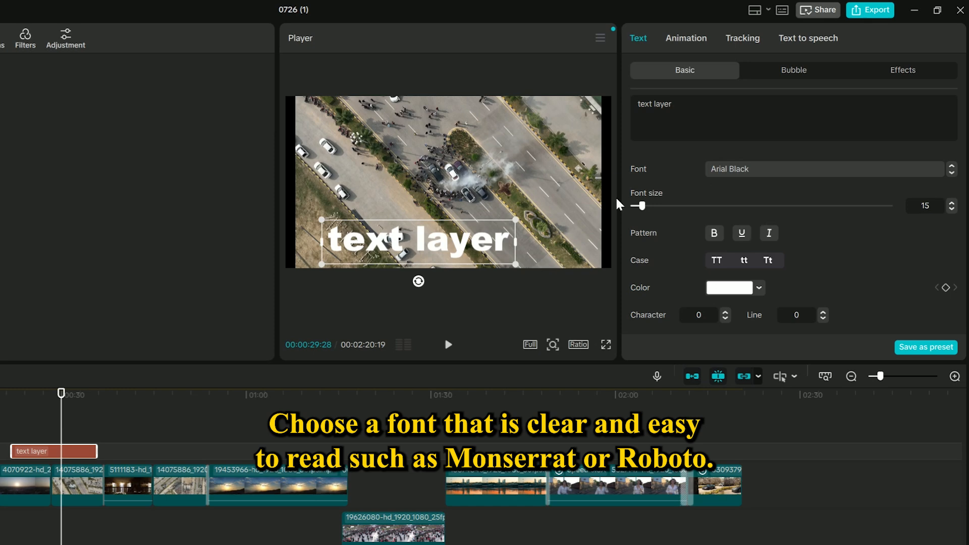
- Set the text's font size to 20
left_click_drag(649, 209, 638, 208)
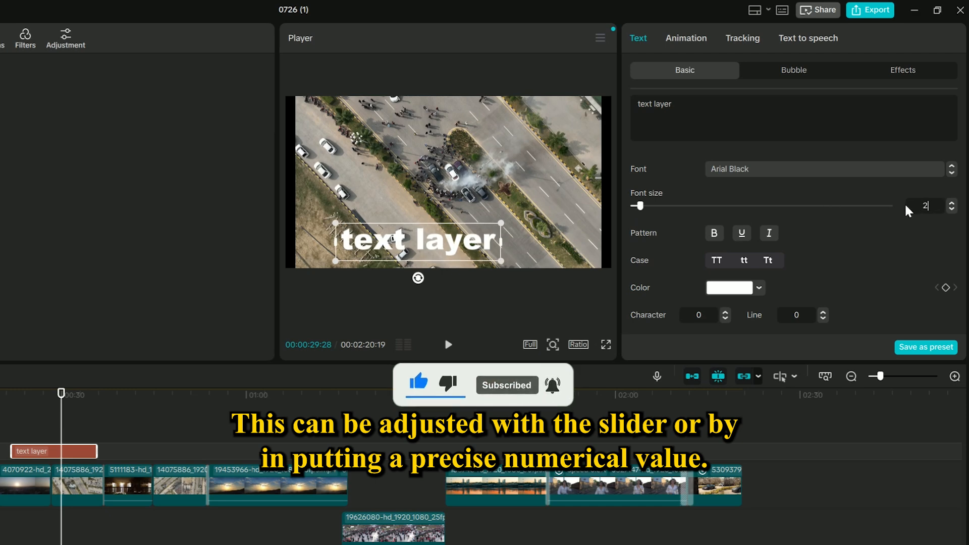
type("20")
key("Return")
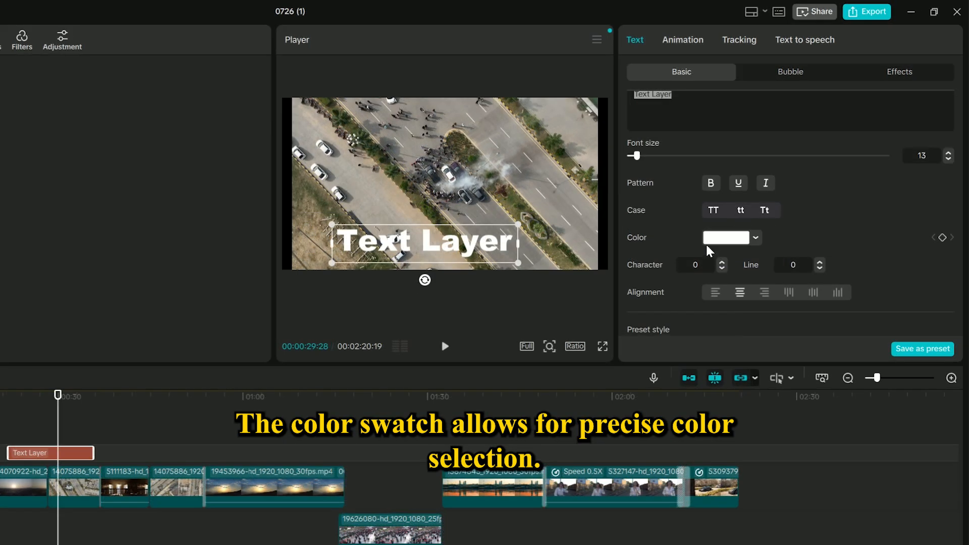
- Change the text color, sampling several colors from the footage with the eyedropper and finally picking bright green
left_click(730, 237)
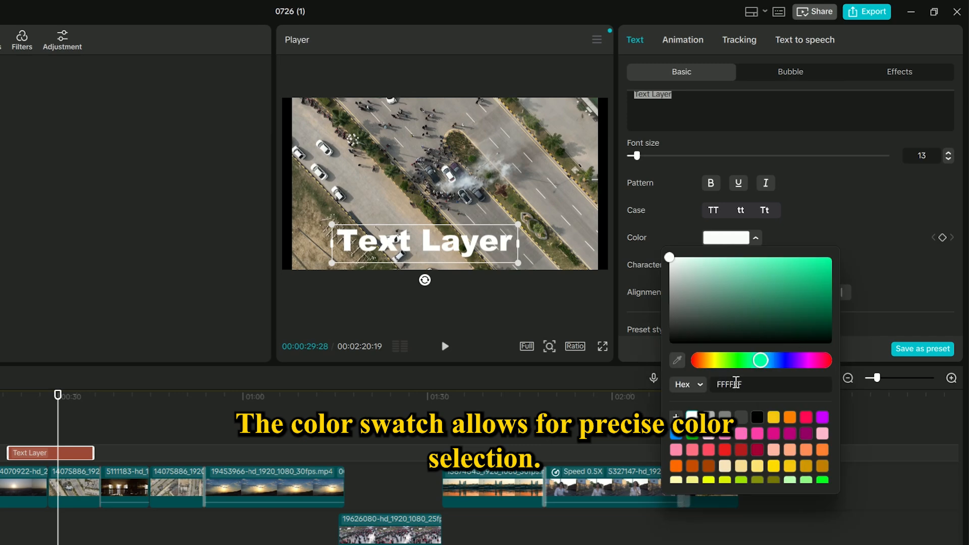
mouse_move(760, 360)
left_mouse_down()
mouse_move(779, 360)
mouse_move(755, 360)
left_mouse_up()
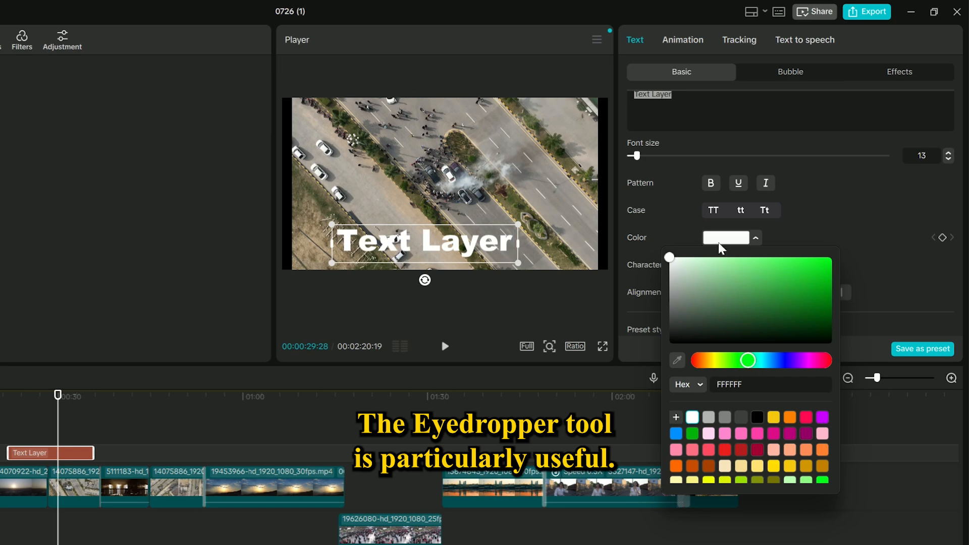
left_click(830, 257)
left_click(675, 360)
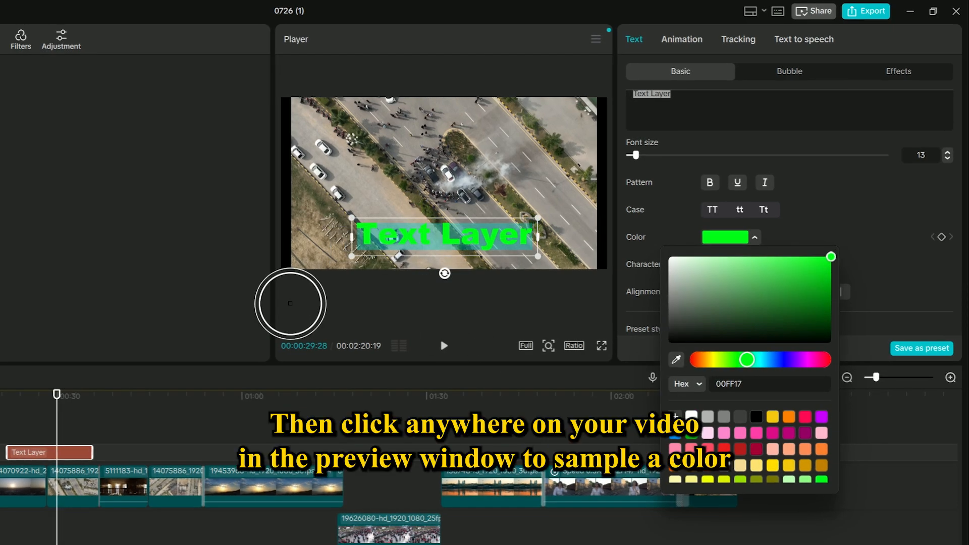
left_click(191, 224)
left_click(676, 360)
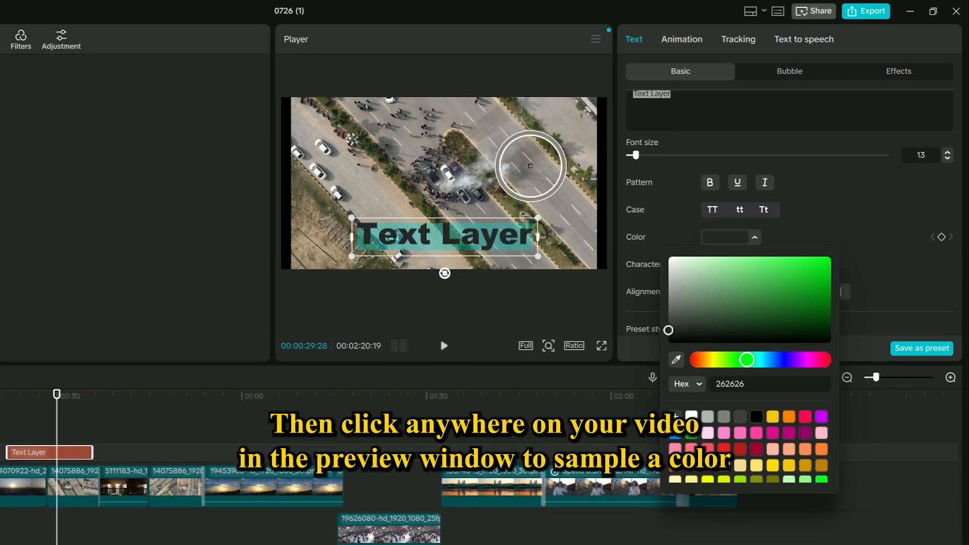
left_click(530, 166)
left_click(676, 360)
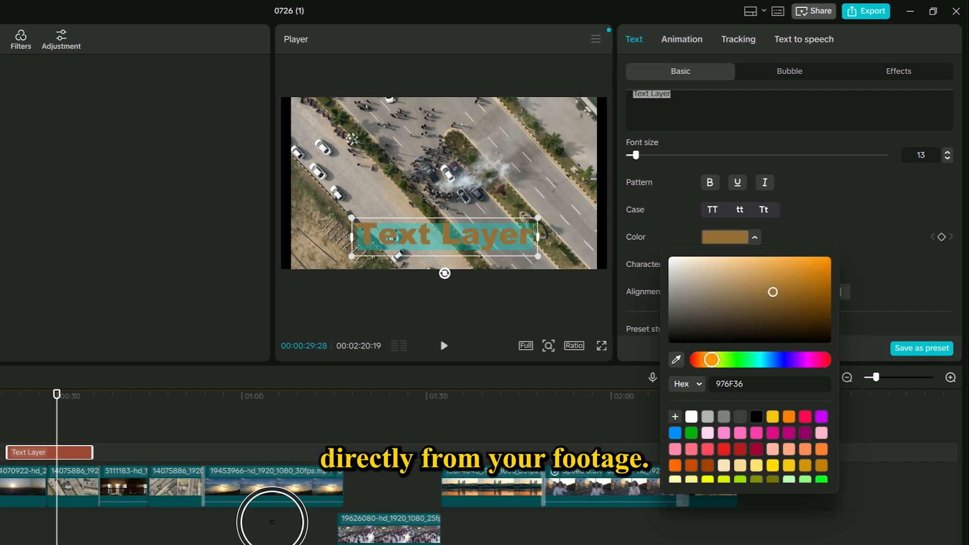
left_click(271, 502)
left_click(750, 360)
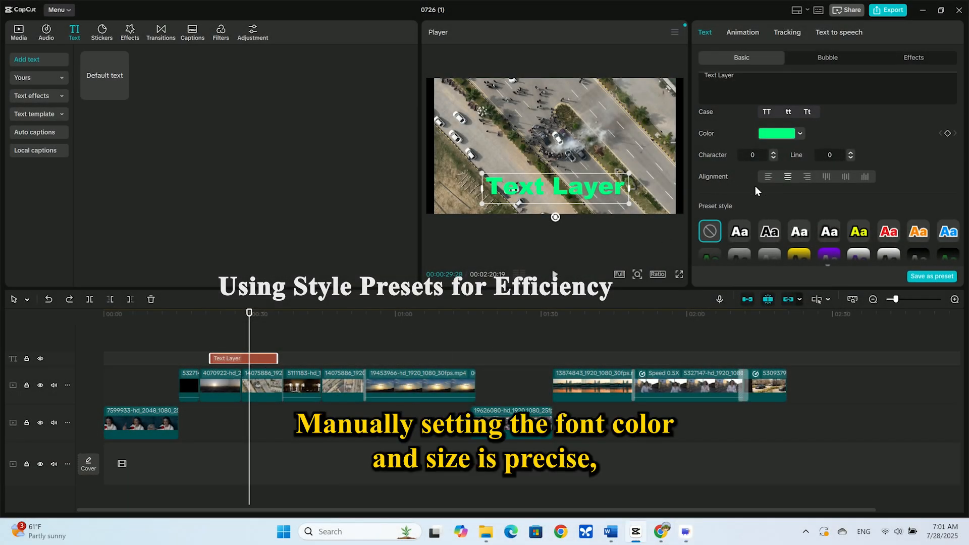
- Scroll through the text inspector's preset styles and Transform settings
scroll(755, 186, "down", 5)
scroll(755, 186, "up", 8)
scroll(755, 187, "down", 6)
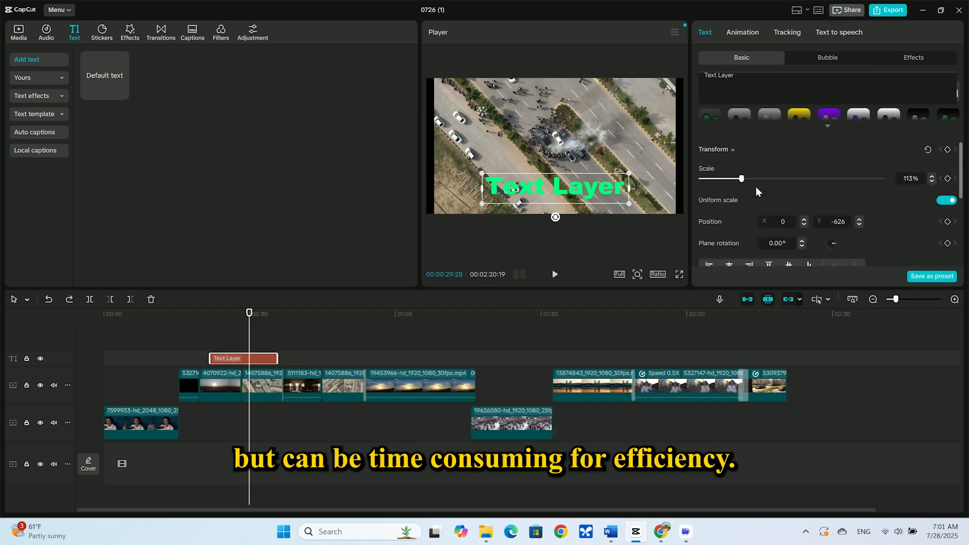
scroll(755, 186, "up", 4)
scroll(756, 186, "down", 2)
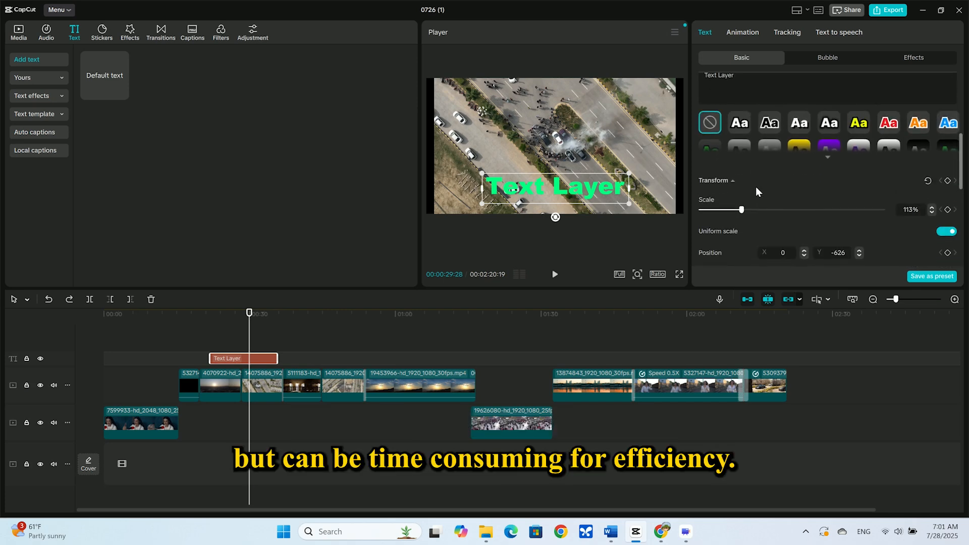
scroll(755, 186, "down", 2)
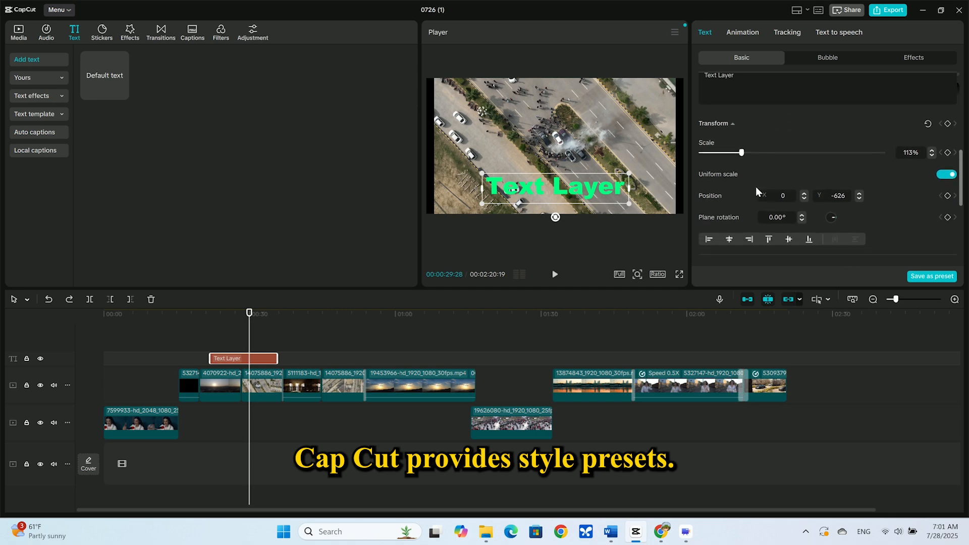
scroll(755, 187, "up", 2)
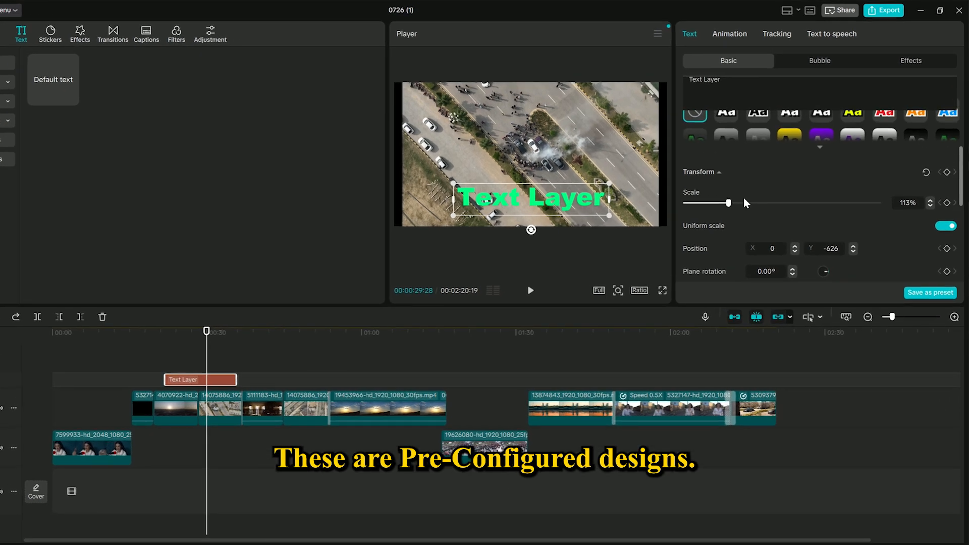
scroll(745, 203, "up", 2)
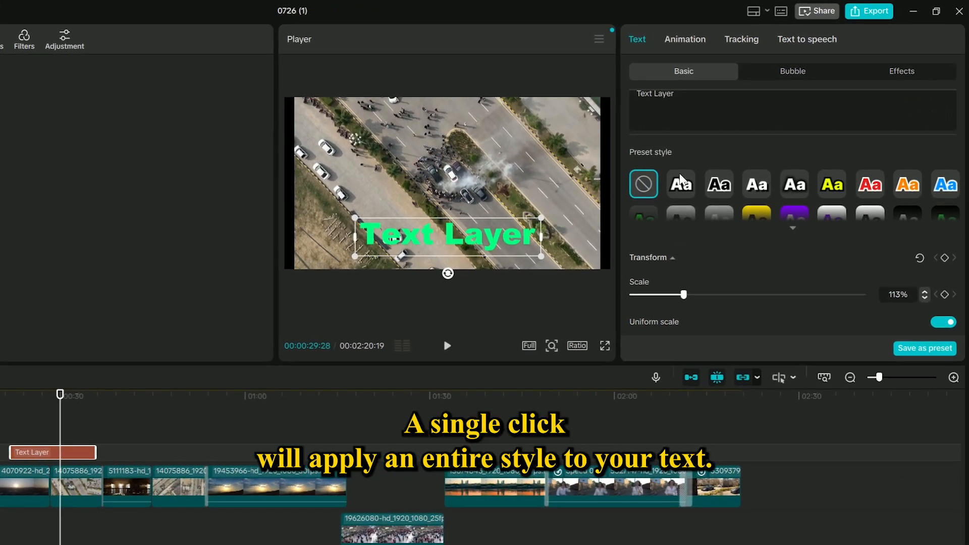
- Try several preset styles on the text and apply the yellow preset style
left_click(679, 186)
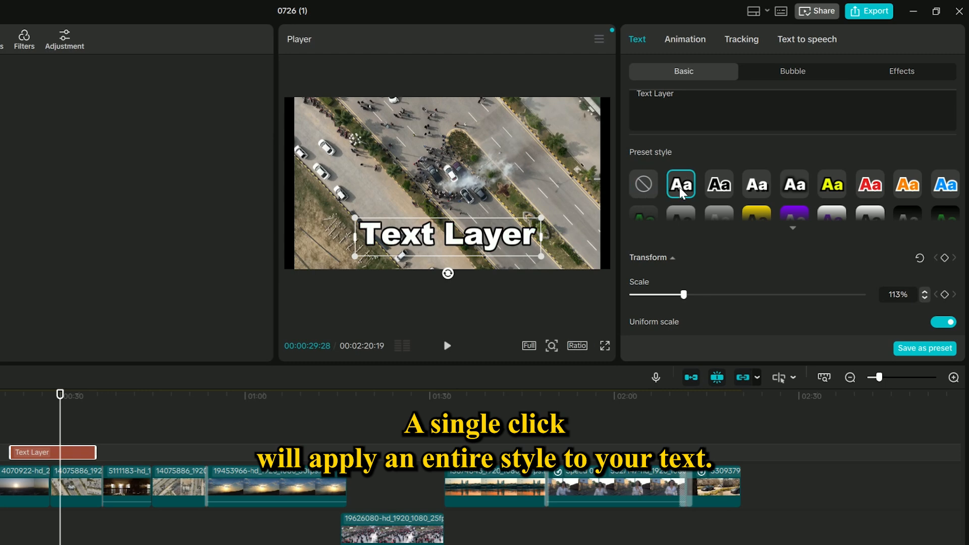
left_click(719, 187)
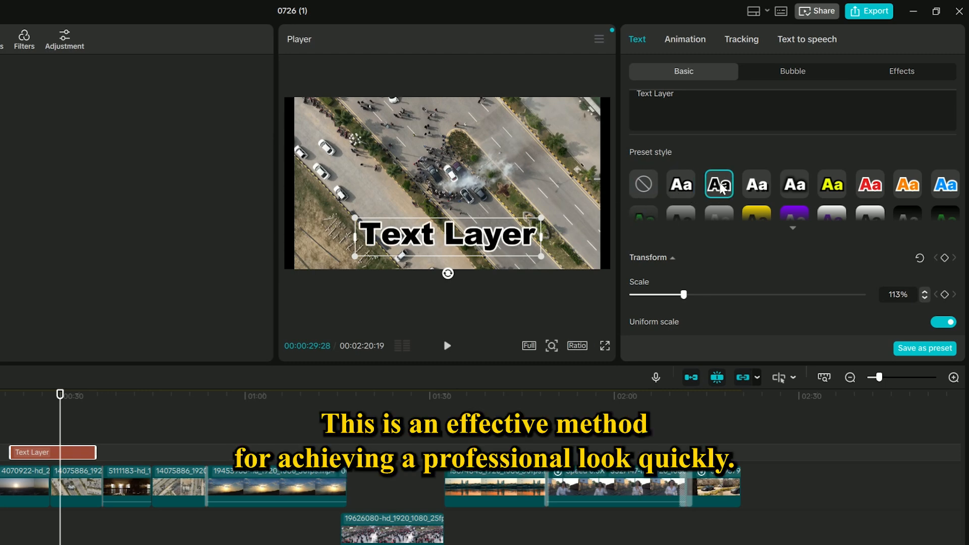
left_click(767, 189)
left_click(791, 188)
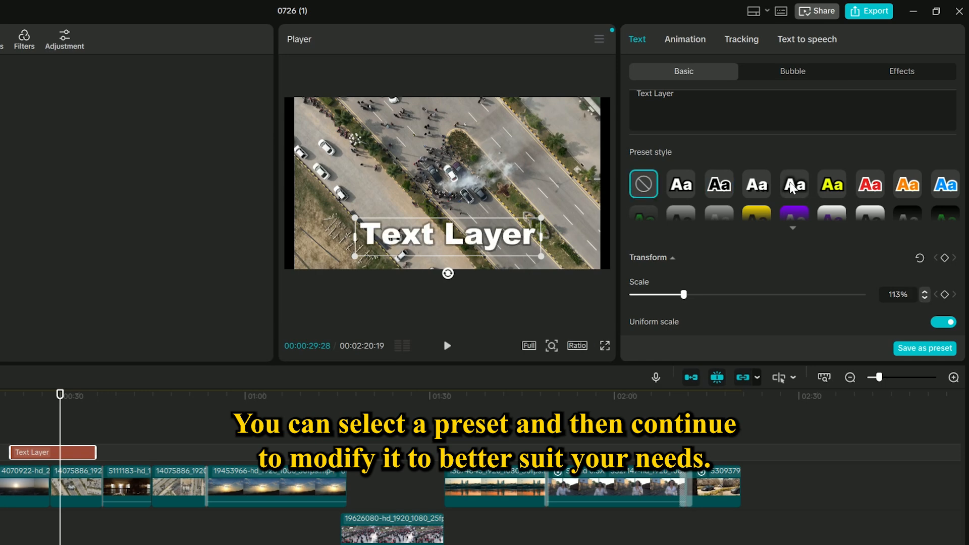
left_click(830, 187)
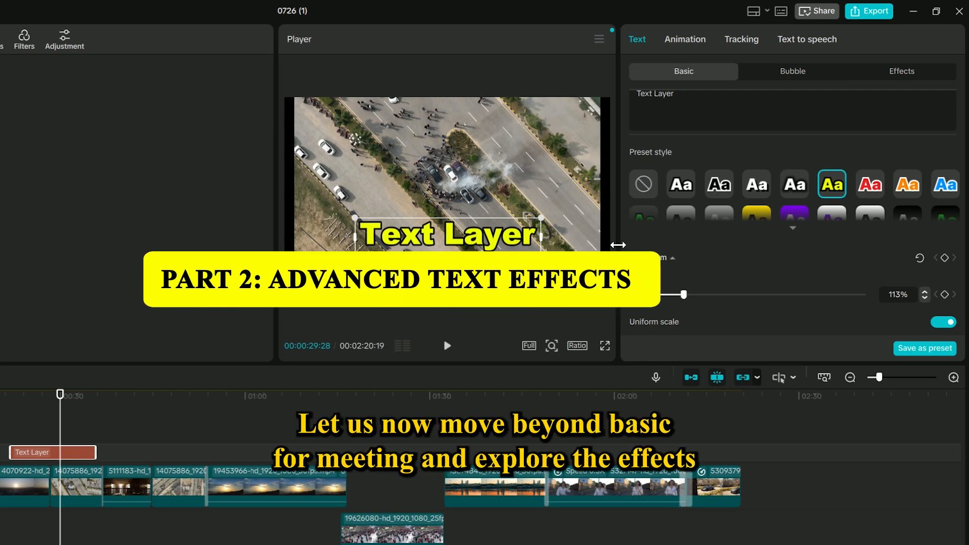
- Scroll down the text inspector to the Blend and Stroke settings
scroll(701, 274, "down", 2)
mouse_move(687, 245)
left_mouse_down()
mouse_move(704, 243)
mouse_move(685, 244)
left_mouse_up()
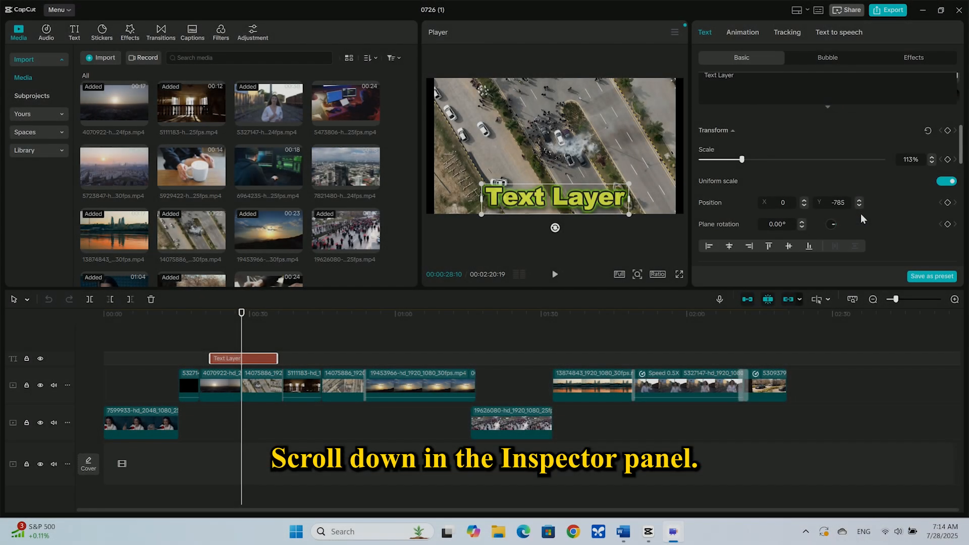
scroll(861, 213, "up", 5)
scroll(860, 213, "down", 4)
scroll(861, 213, "up", 1)
scroll(862, 218, "down", 3)
scroll(862, 218, "up", 1)
scroll(861, 218, "down", 2)
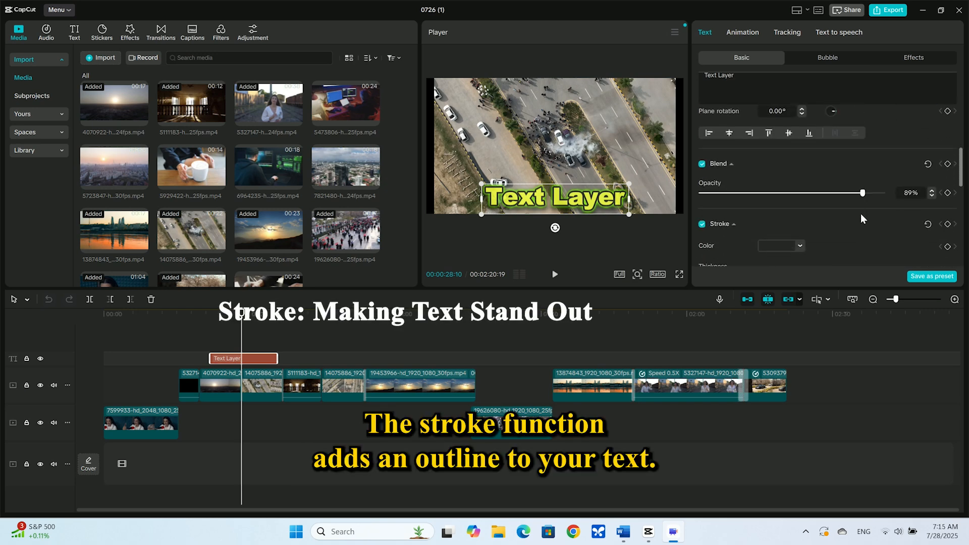
- Disable the Stroke and Shadow effects on the text
left_click(702, 217)
scroll(785, 210, "down", 1)
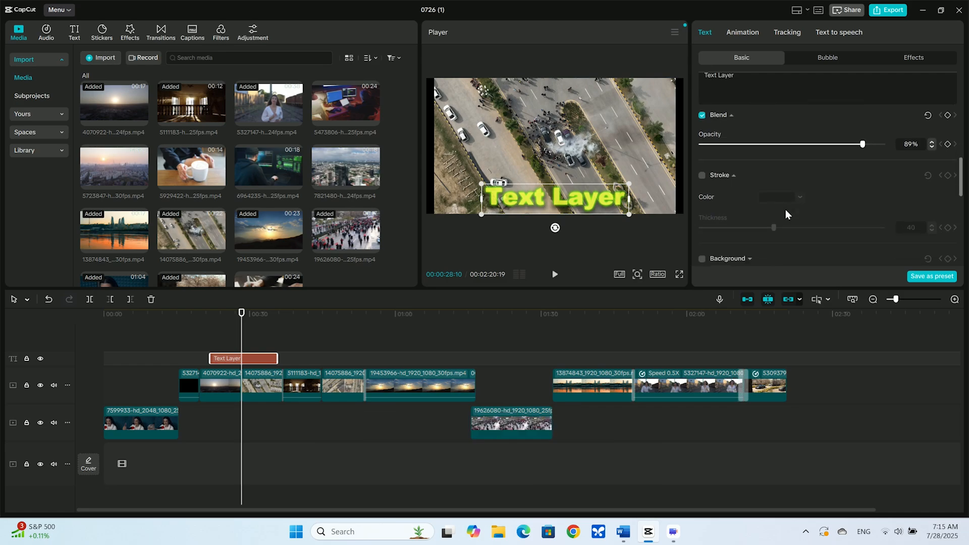
scroll(785, 210, "down", 4)
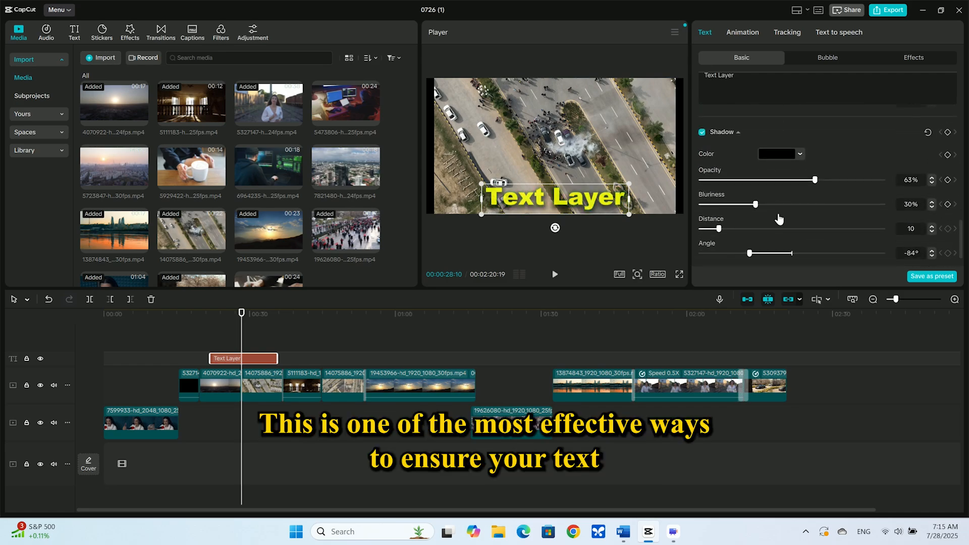
left_click(701, 132)
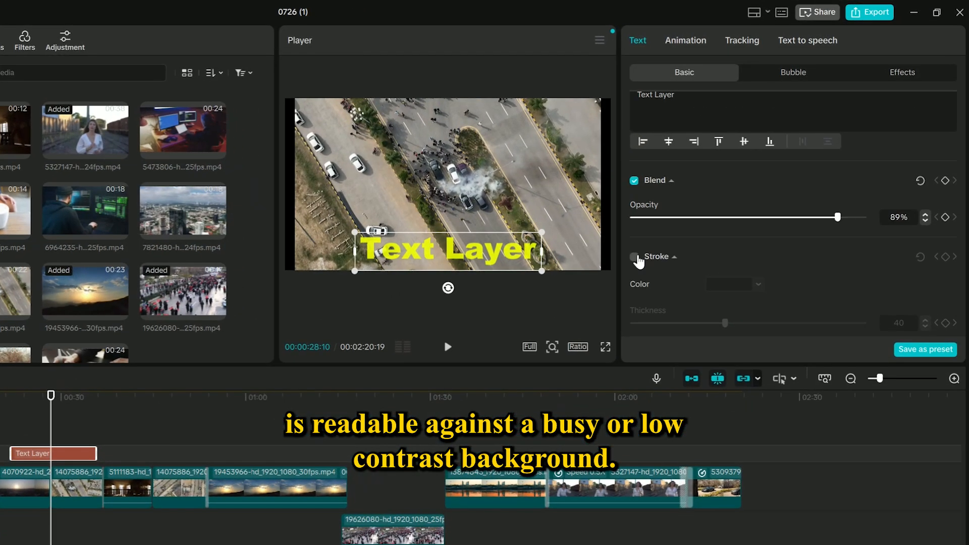
- Enable the text's Stroke effect with a black color and a thickness of 32
left_click(634, 257)
scroll(726, 261, "down", 2)
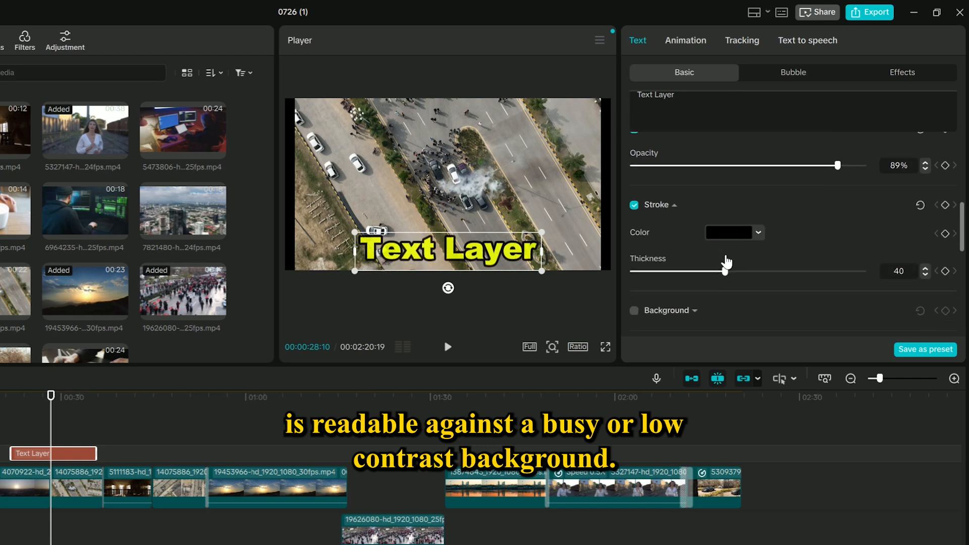
mouse_move(725, 273)
left_mouse_down()
mouse_move(685, 272)
mouse_move(717, 279)
left_mouse_up()
left_click(725, 245)
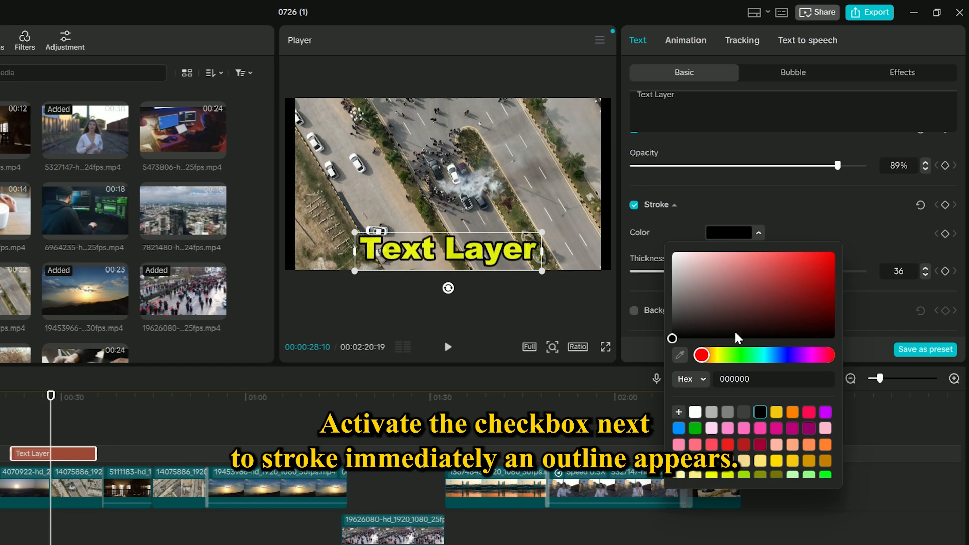
mouse_move(703, 355)
left_mouse_down()
mouse_move(790, 364)
mouse_move(762, 363)
left_mouse_up()
mouse_move(673, 338)
left_mouse_down()
mouse_move(843, 223)
mouse_move(705, 245)
mouse_move(709, 272)
left_mouse_up()
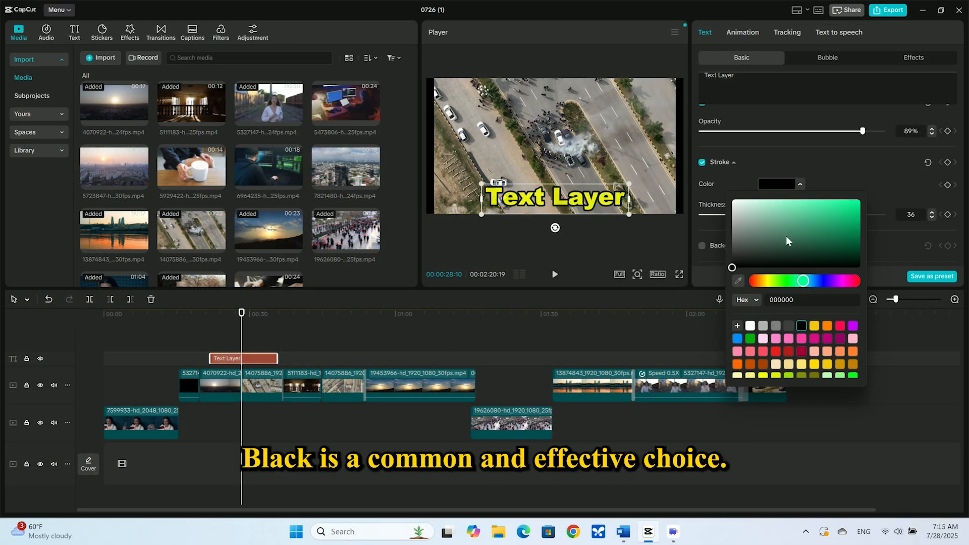
left_click(869, 314)
mouse_move(767, 215)
left_mouse_down()
mouse_move(814, 216)
mouse_move(766, 216)
left_mouse_up()
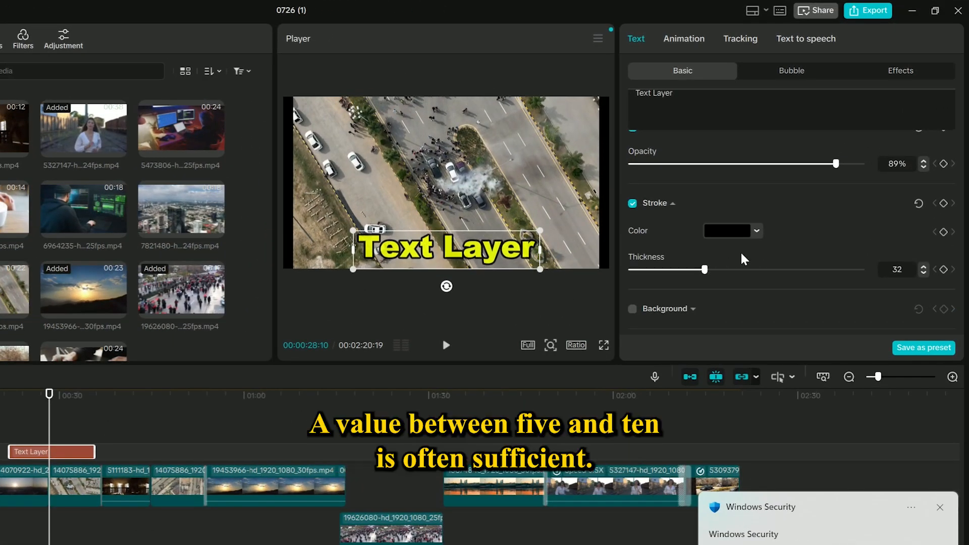
- Enable the Background effect on the text
scroll(737, 260, "down", 2)
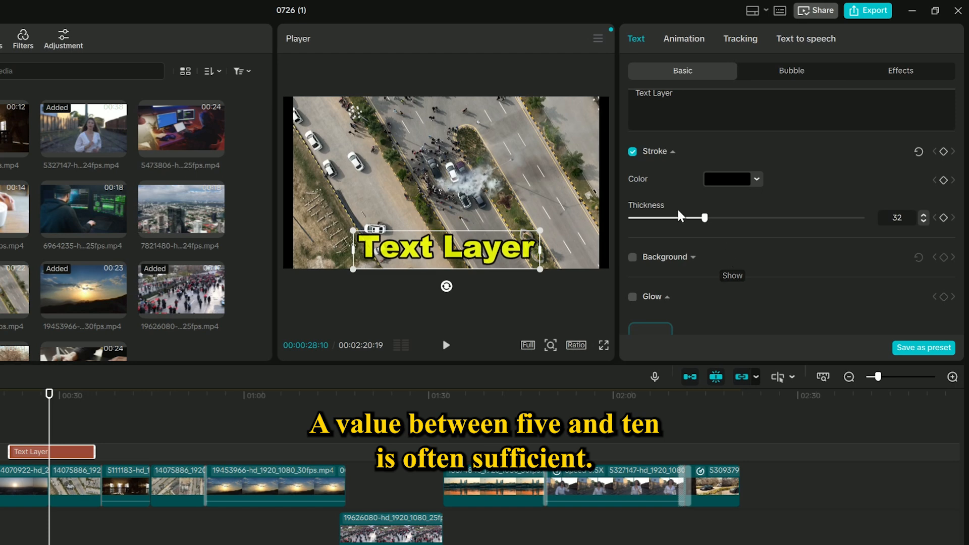
scroll(714, 218, "up", 3)
scroll(715, 220, "down", 1)
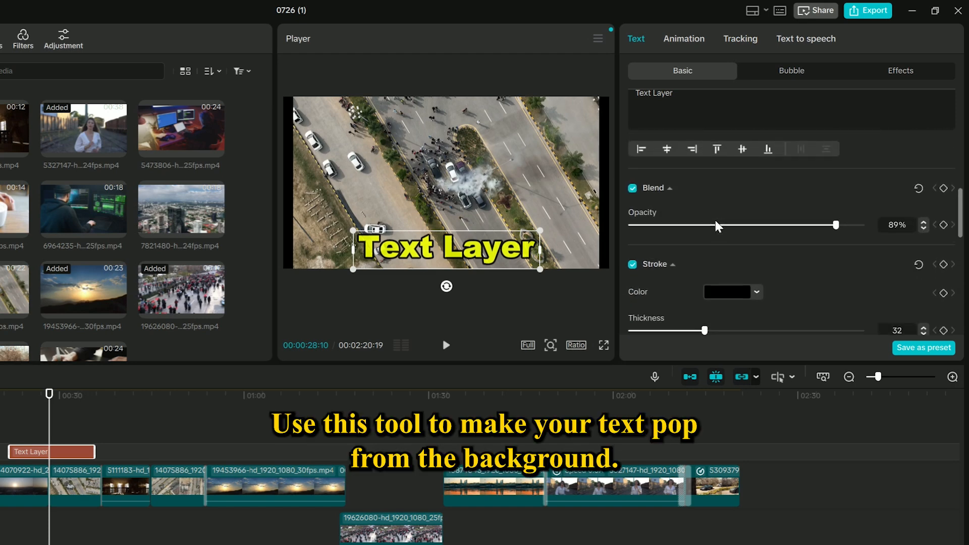
scroll(715, 219, "down", 2)
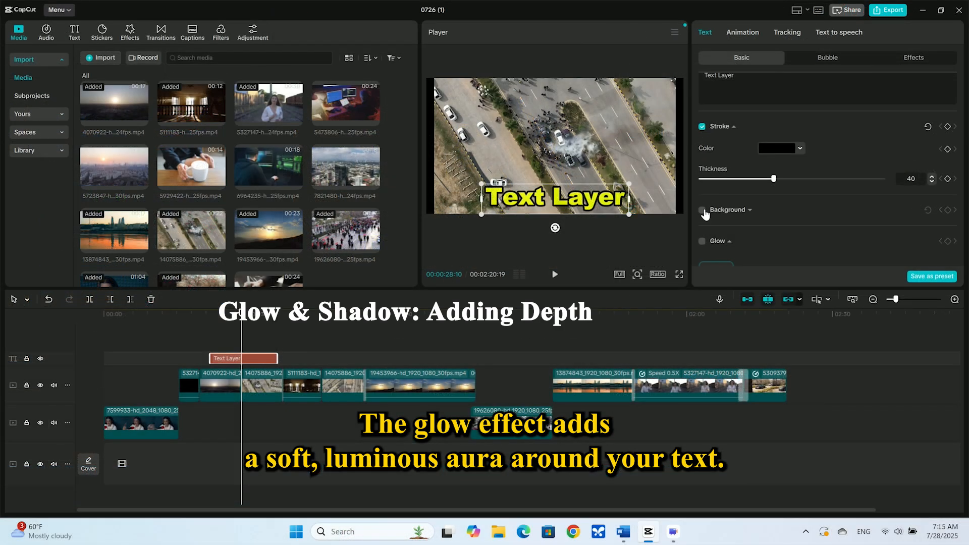
left_click(702, 210)
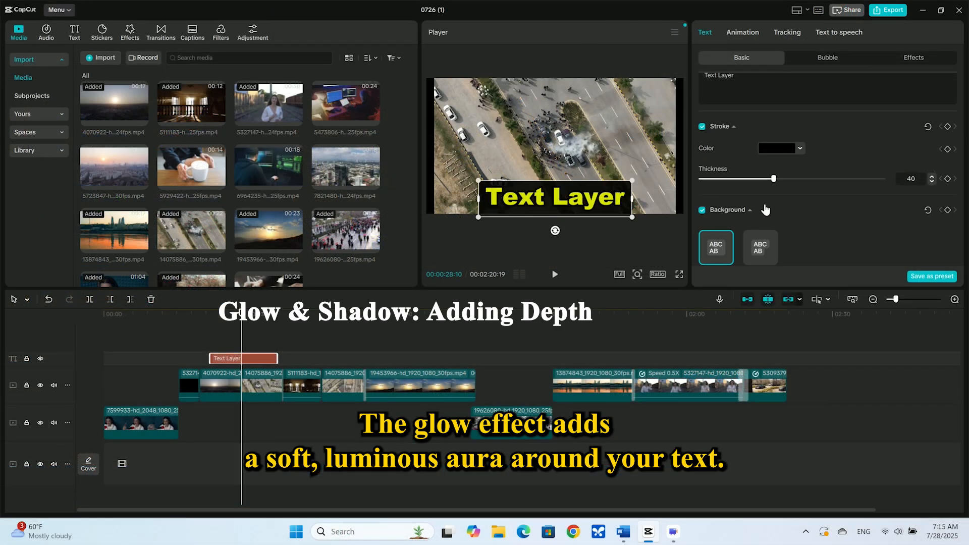
- Set the text's Glow color to bright green 72FF00
scroll(763, 212, "down", 2)
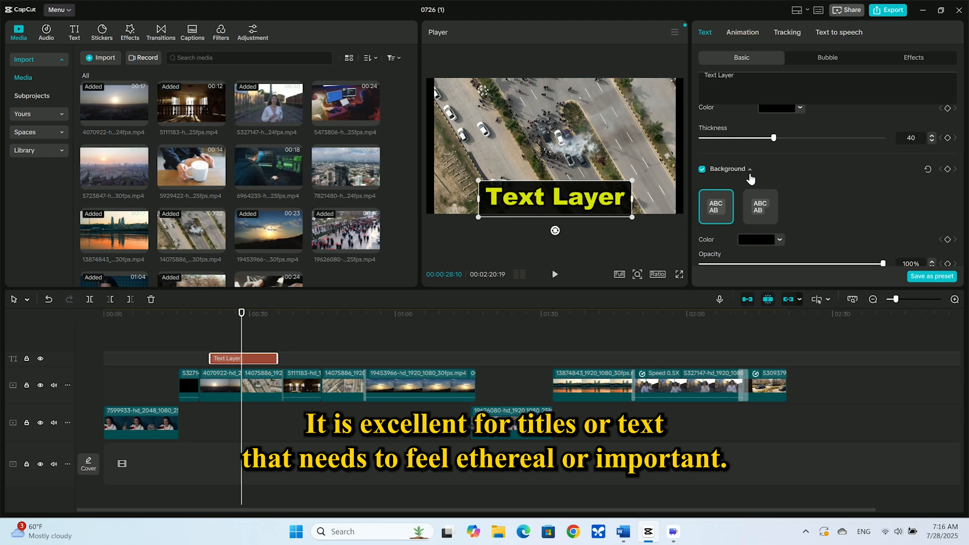
scroll(750, 177, "down", 1)
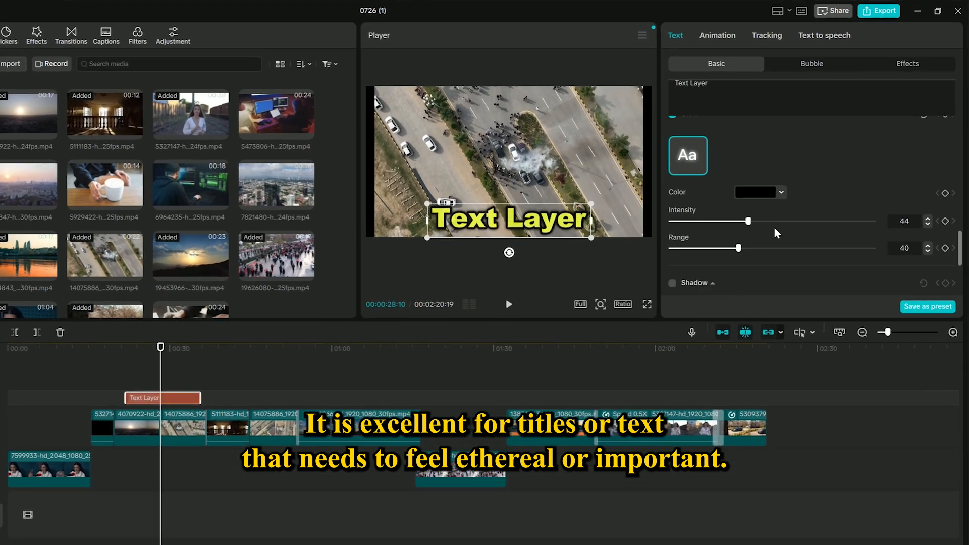
scroll(794, 204, "down", 2)
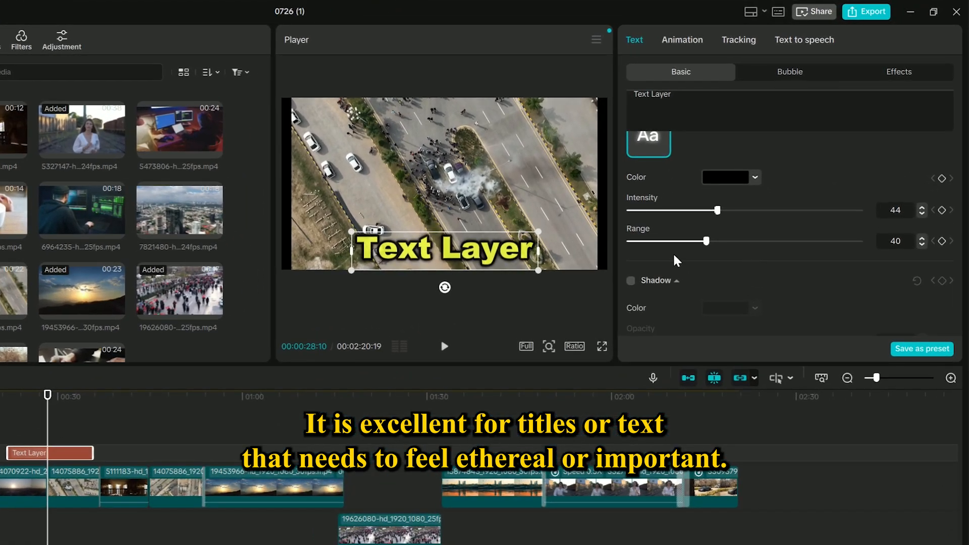
left_click(725, 178)
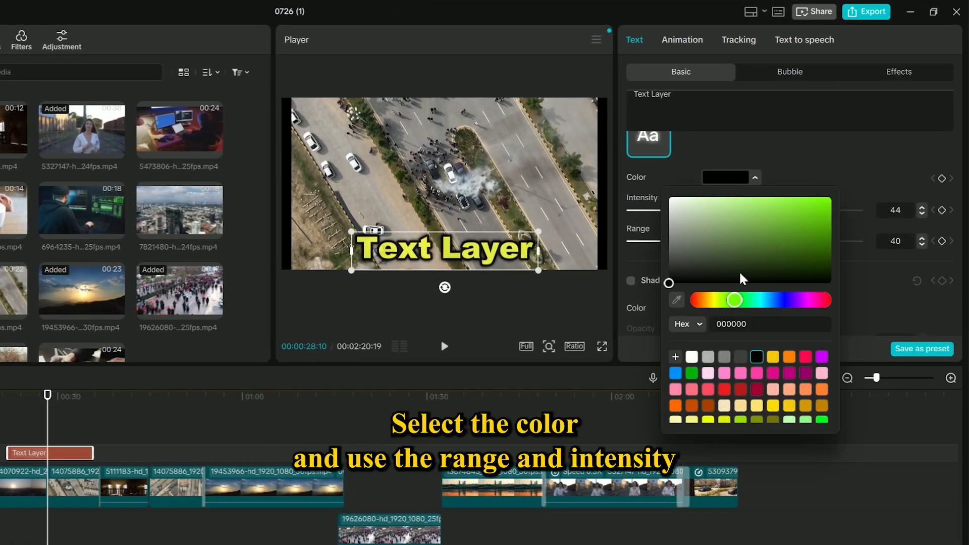
left_click_drag(797, 229, 843, 162)
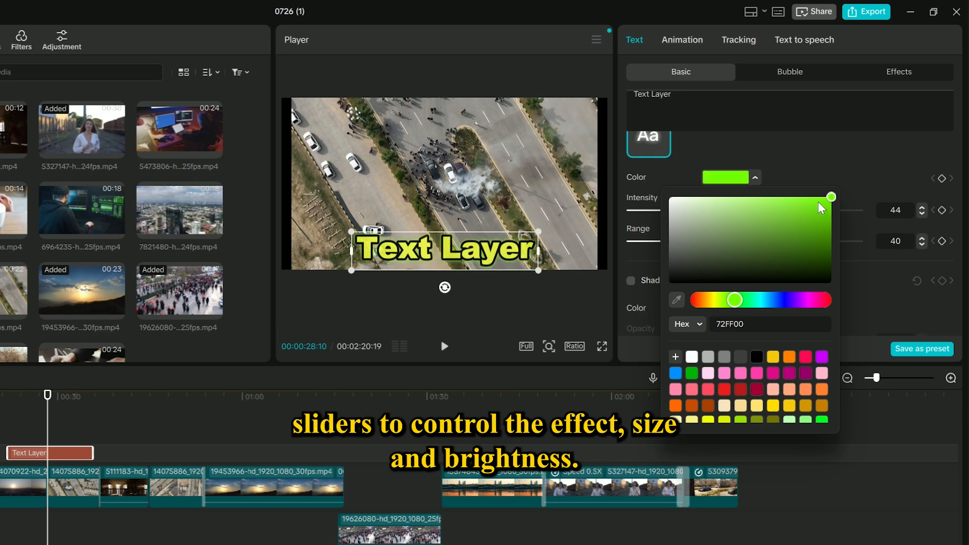
left_click(732, 178)
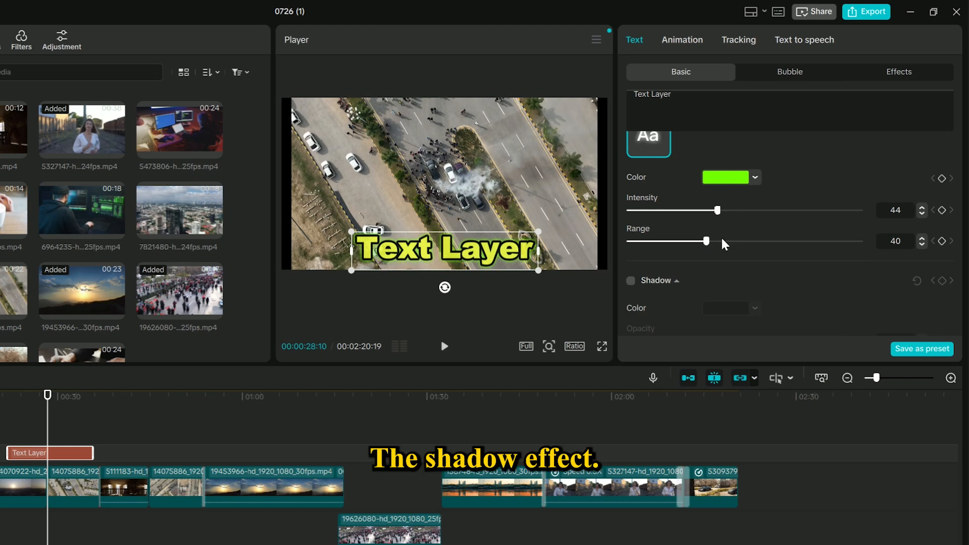
- Enable the Shadow effect on the text
scroll(685, 258, "down", 3)
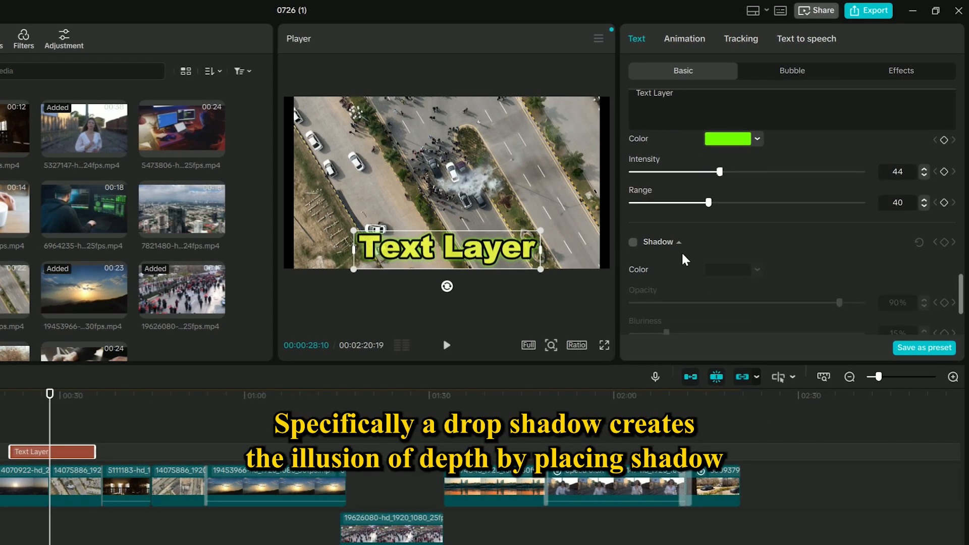
left_click(637, 196)
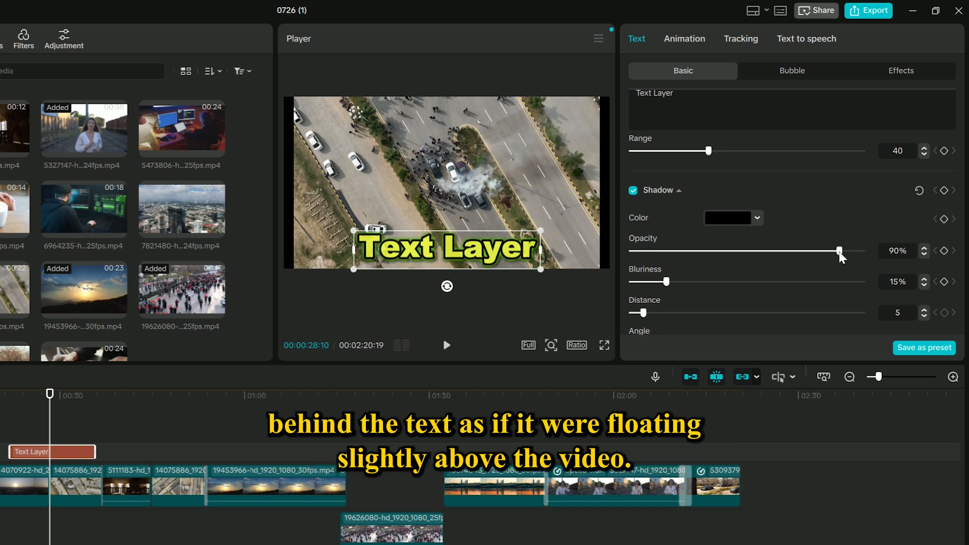
left_click_drag(802, 255, 726, 251)
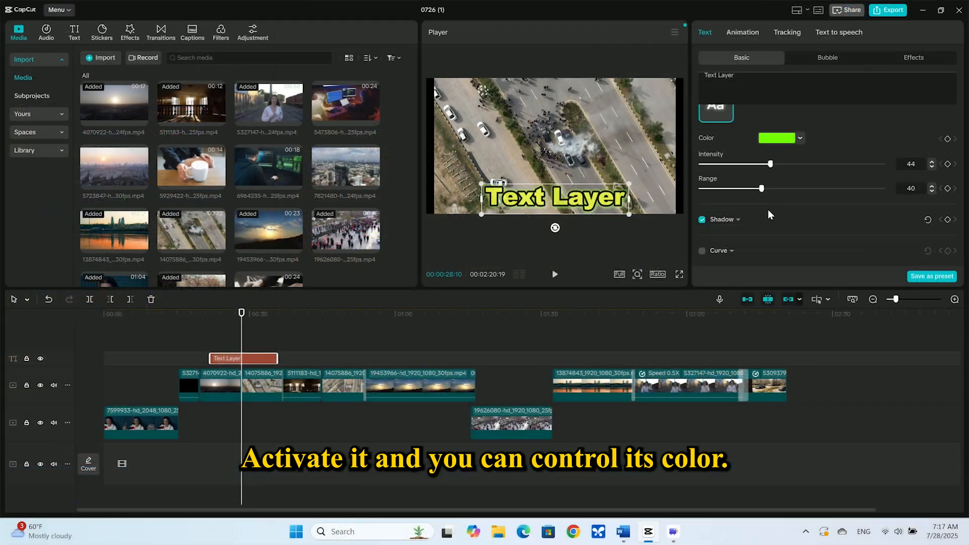
left_click(679, 280)
- Adjust the shadow's opacity, bluriness, distance and angle sliders
scroll(764, 216, "down", 1)
left_click_drag(775, 195, 822, 196)
left_click_drag(728, 220, 712, 195)
scroll(733, 197, "down", 1)
mouse_move(768, 220)
left_mouse_down()
mouse_move(852, 221)
mouse_move(777, 221)
left_mouse_up()
scroll(702, 146, "up", 1)
double_click(701, 140)
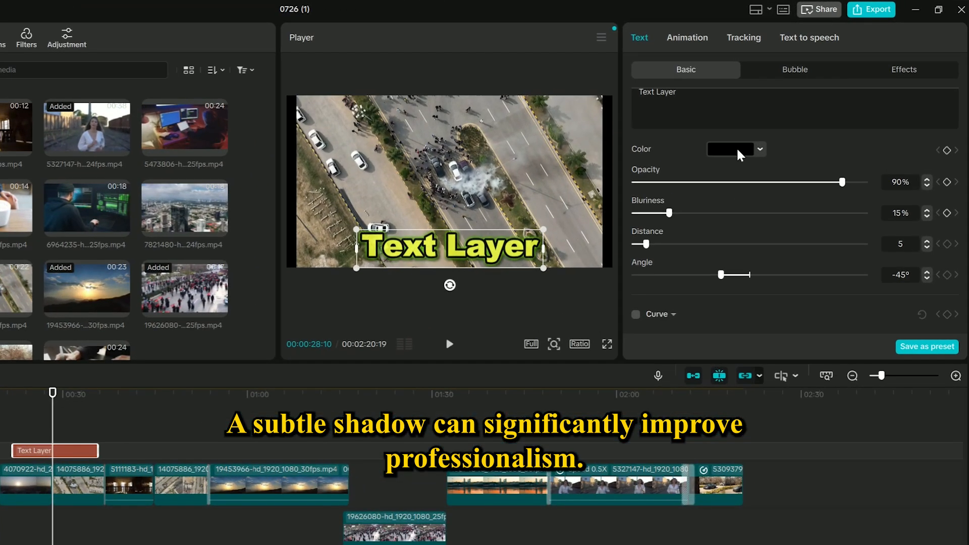
- Set the shadow color to white
left_click(782, 161)
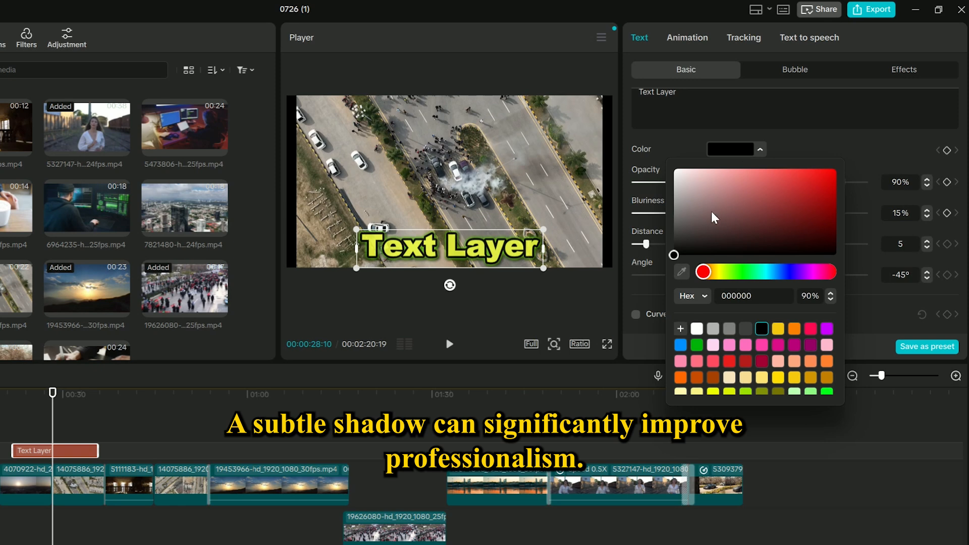
left_click(674, 170)
left_click(800, 142)
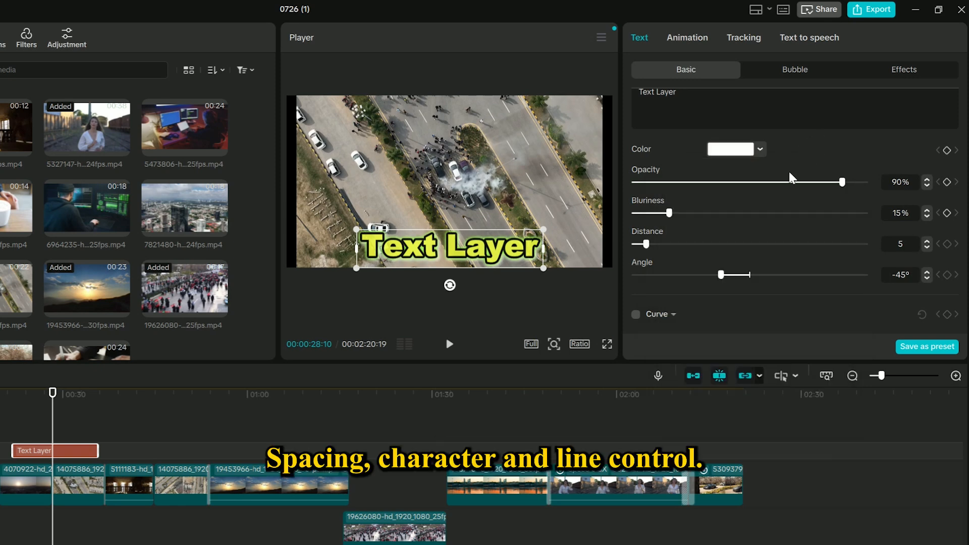
- Increase the text's character spacing to 7
scroll(719, 252, "up", 1)
scroll(719, 252, "down", 5)
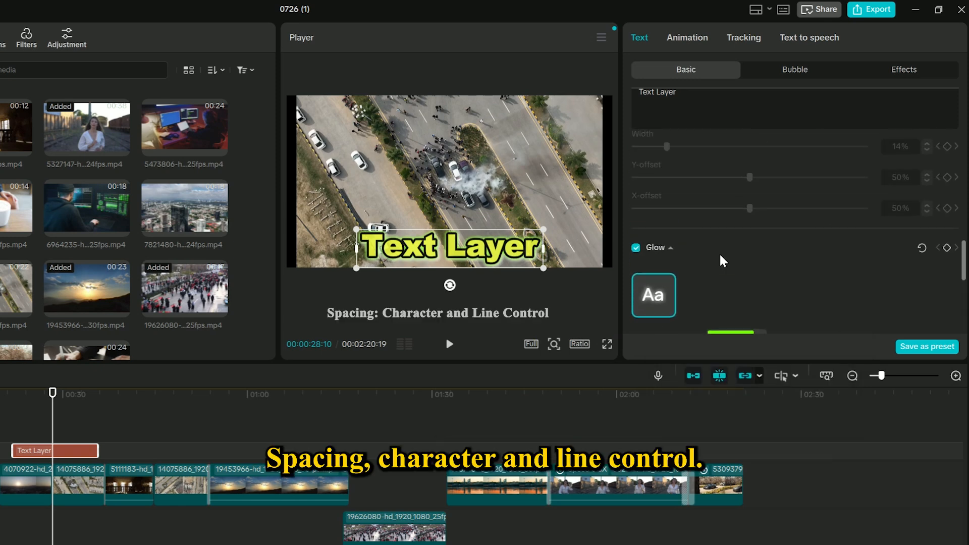
scroll(719, 253, "up", 5)
scroll(719, 252, "down", 1)
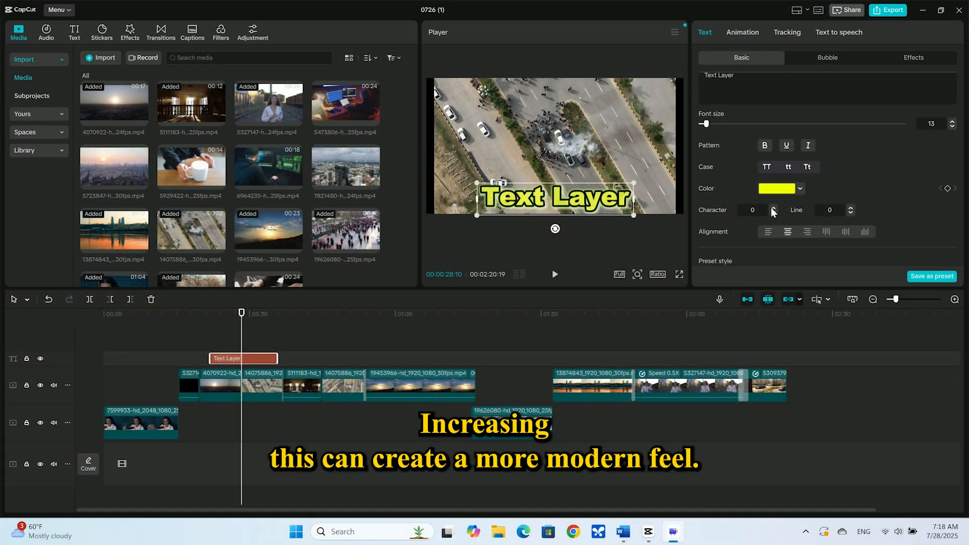
left_click(770, 208)
left_click(770, 207)
left_click(771, 207)
left_click(770, 207)
left_click(771, 207)
left_click(770, 206)
left_click(771, 206)
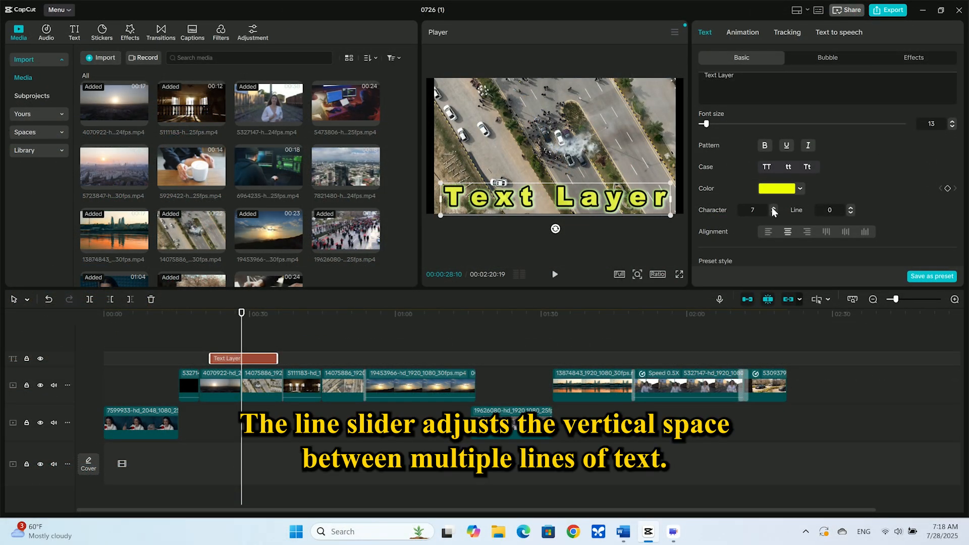
- Lower the character spacing back to 0 and try the line spacing control
left_click(773, 213)
left_click(773, 213)
left_click(772, 213)
left_click(773, 213)
left_click(774, 213)
left_click(774, 212)
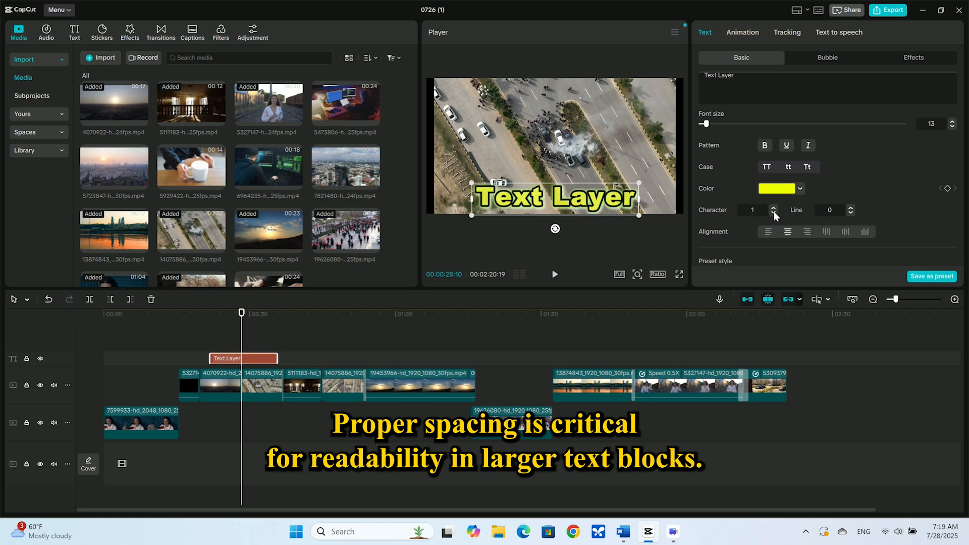
left_click(773, 213)
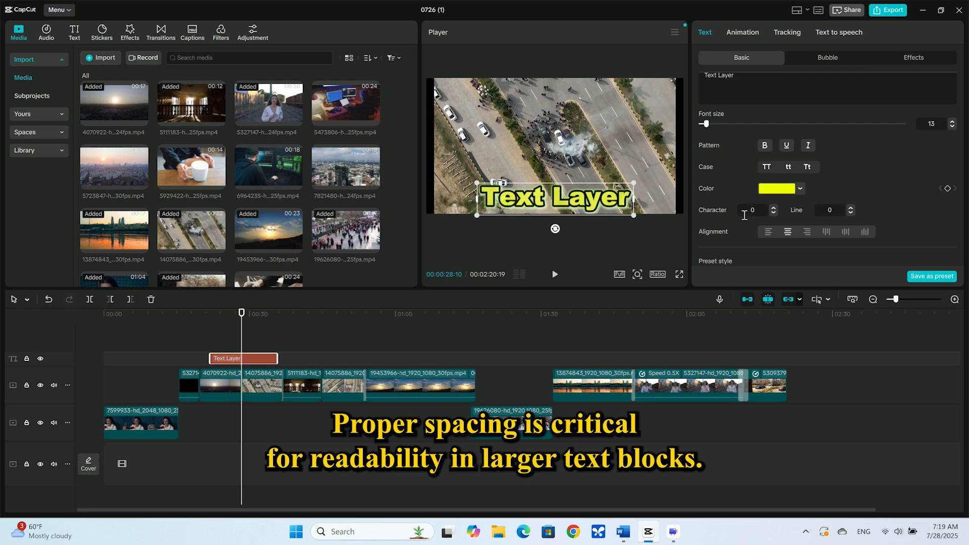
left_click(850, 209)
left_click(851, 208)
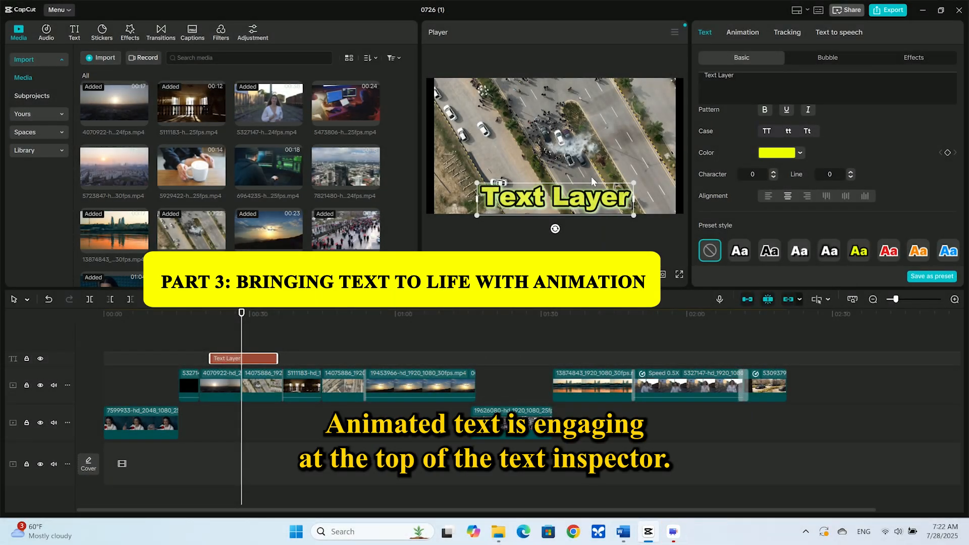
- Open the text's Animation settings and apply the Typewriter in-animation
scroll(806, 181, "up", 3)
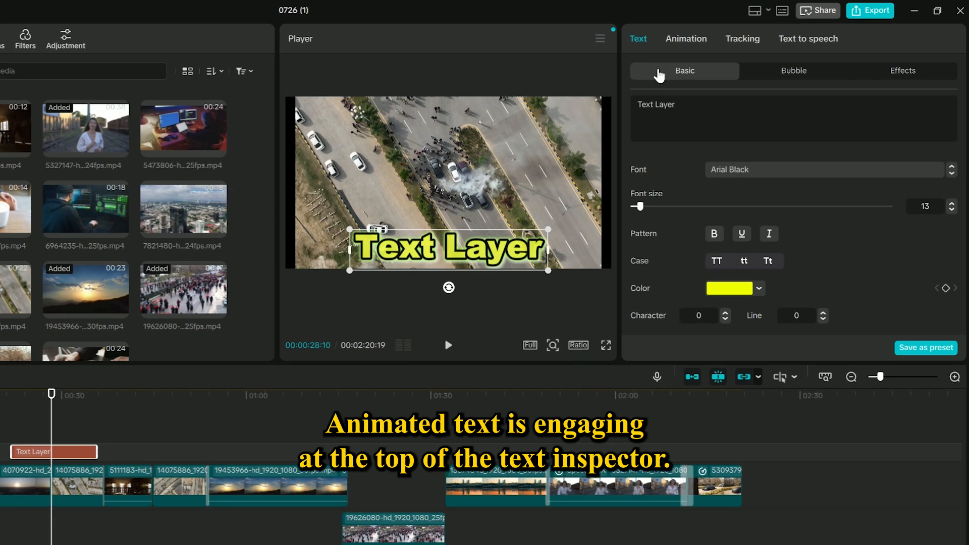
left_click(691, 37)
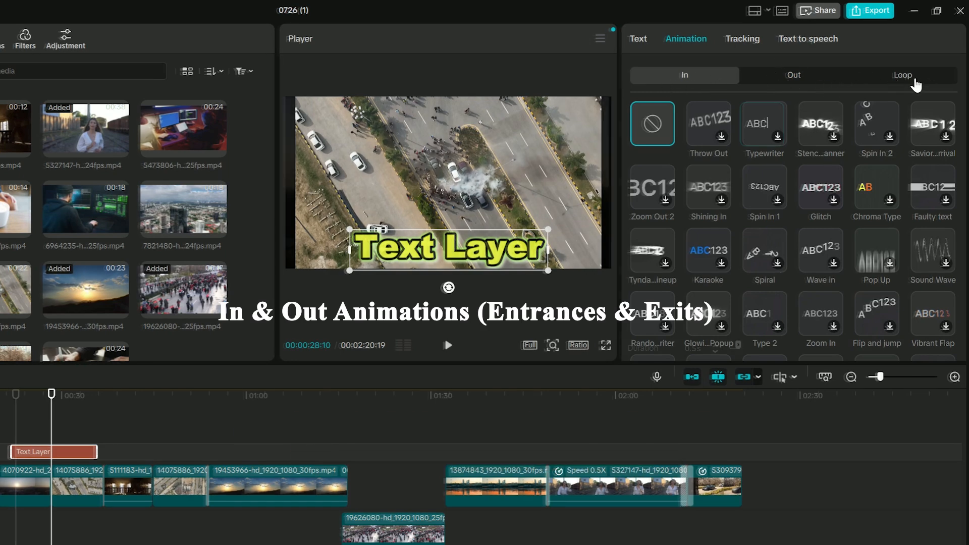
left_click(764, 123)
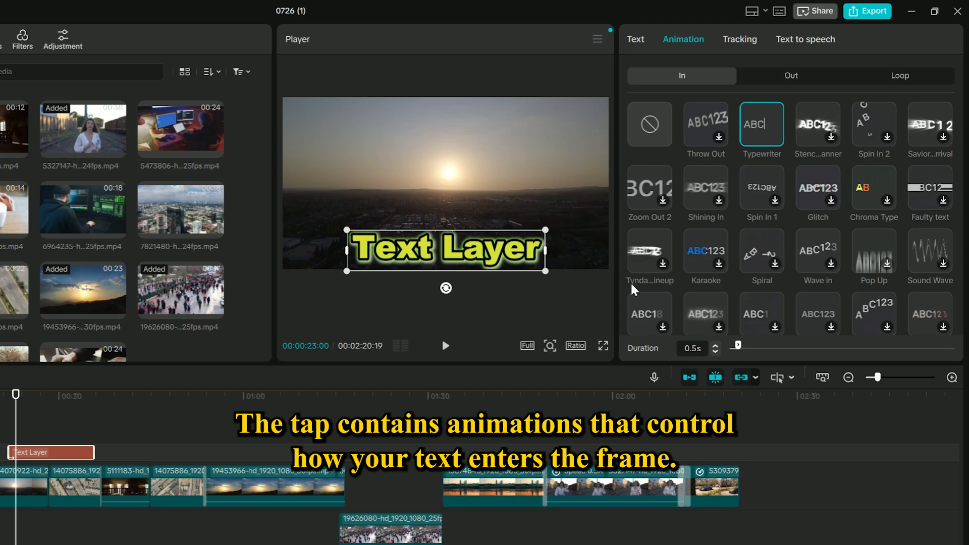
- Browse the Out and Loop animation options for the text
left_click(791, 79)
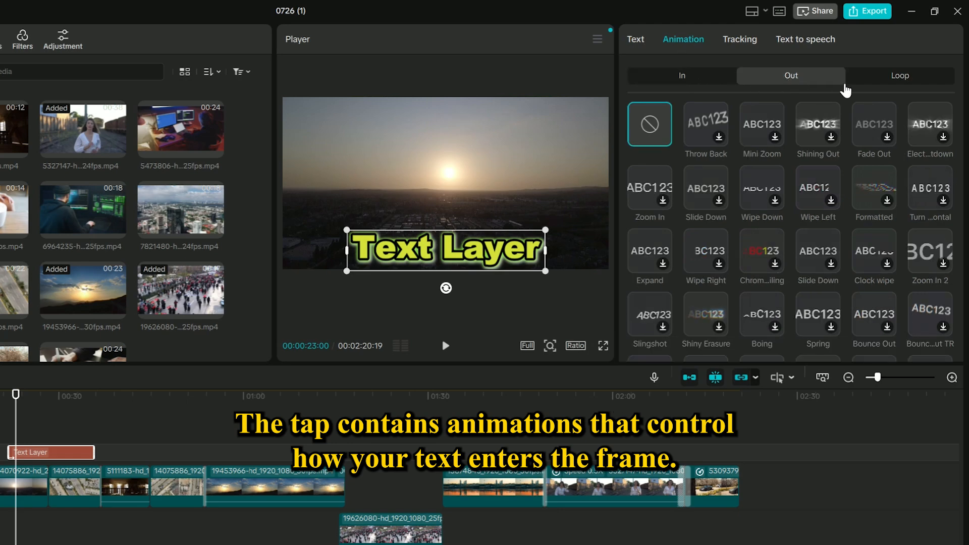
left_click(909, 86)
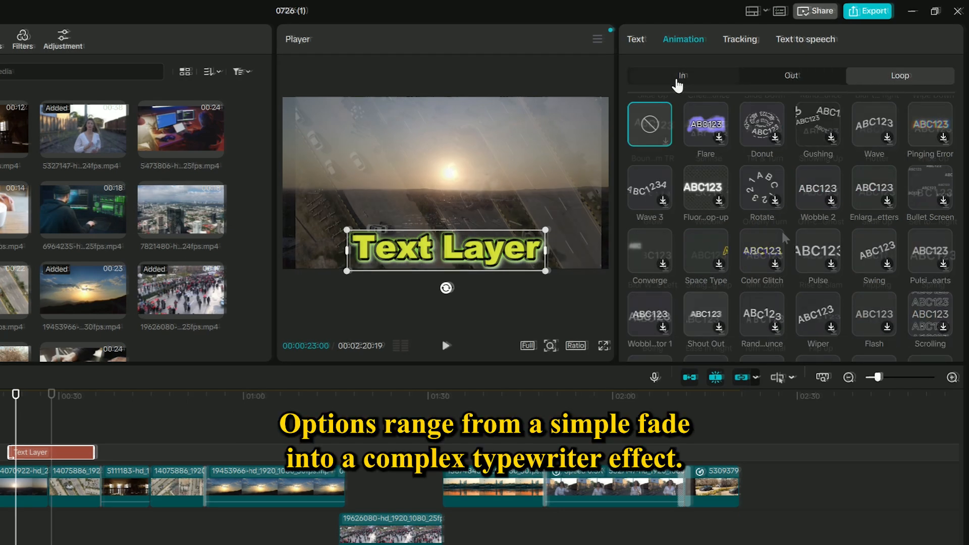
left_click(679, 77)
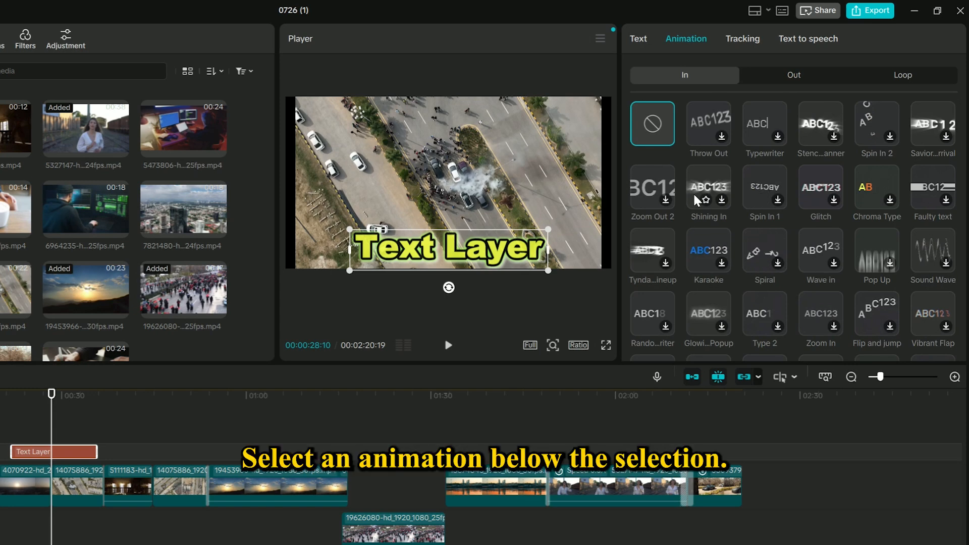
- Apply the Typewriter in-animation and set its duration to 0.2s
left_click(775, 139)
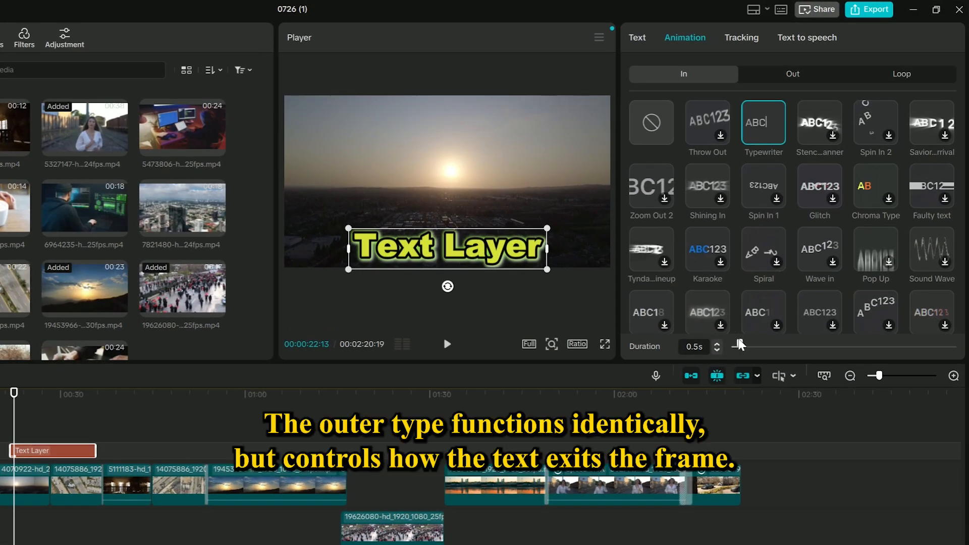
left_click_drag(740, 345, 758, 346)
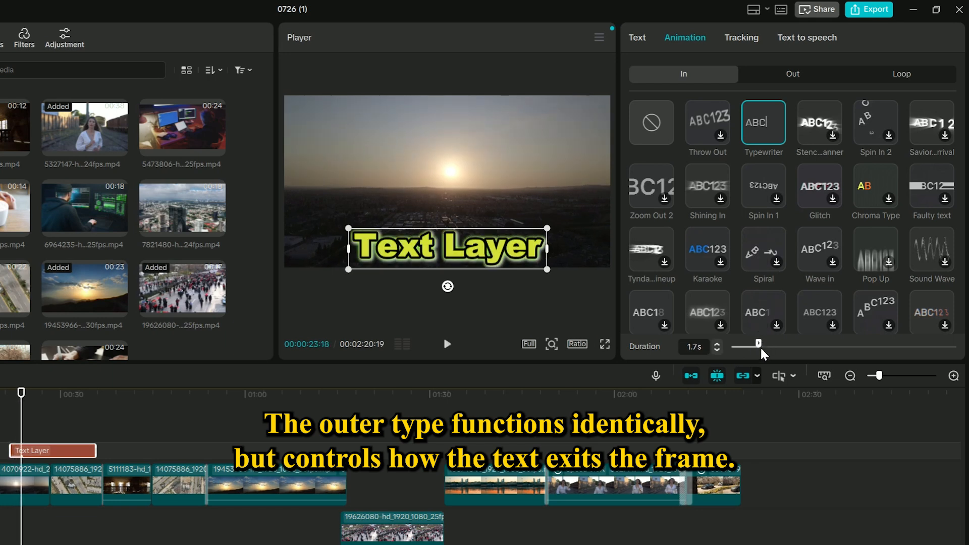
left_click_drag(757, 345, 807, 347)
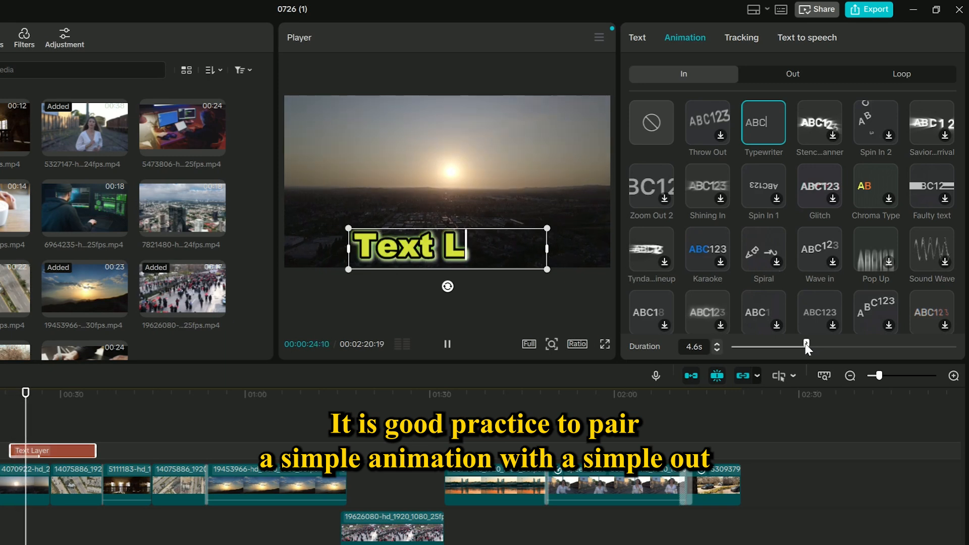
left_click_drag(805, 345, 745, 344)
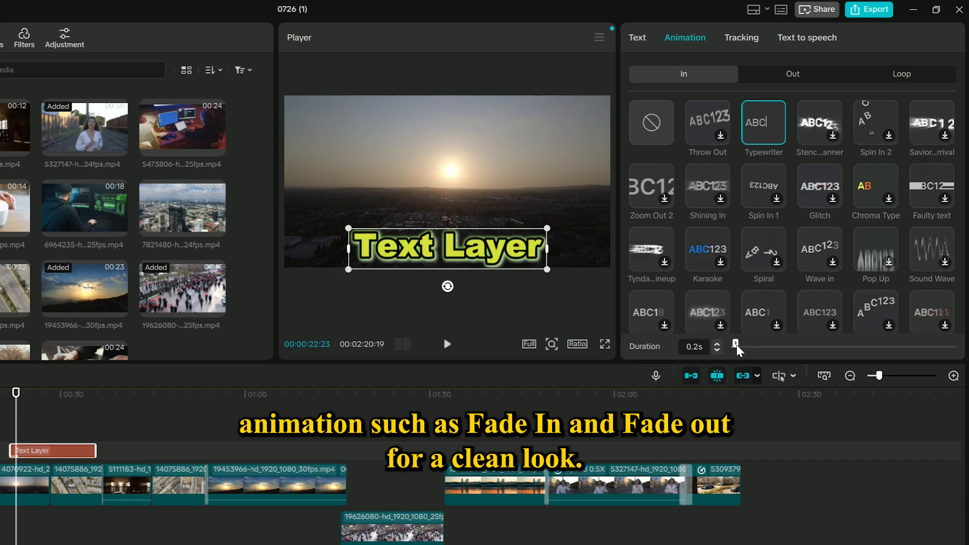
- Nudge the In animation duration, then apply the Wave loop animation to the text with a speed of about 3.1s
left_click_drag(736, 345, 742, 348)
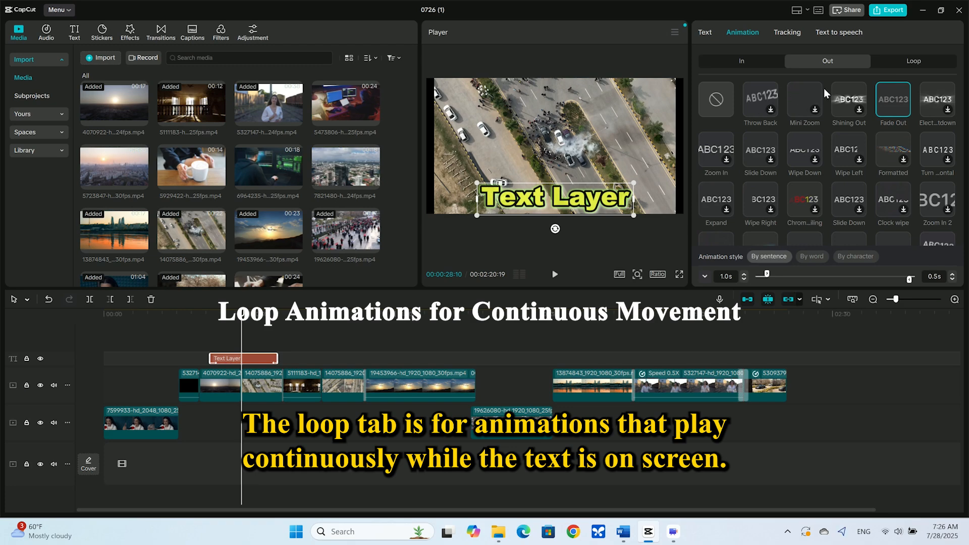
left_click(911, 65)
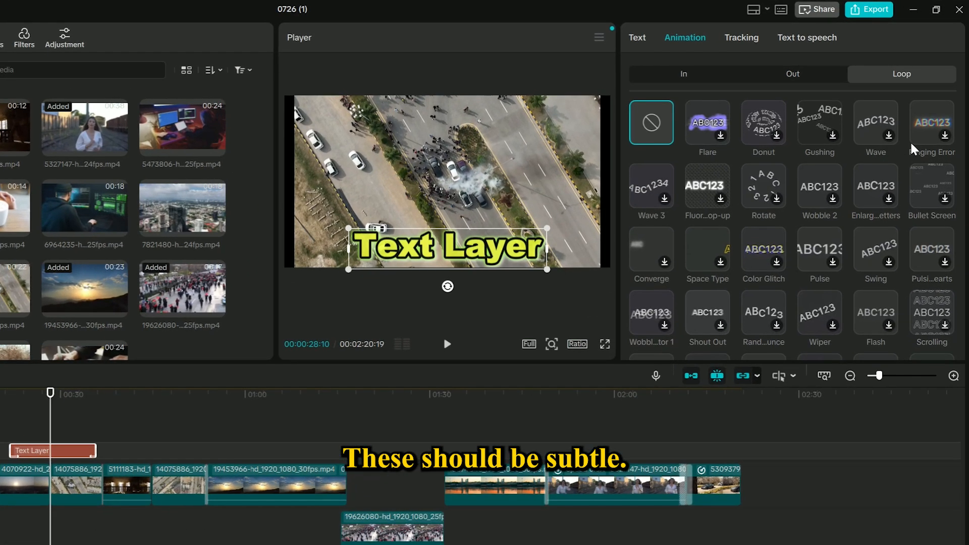
scroll(764, 228, "down", 5)
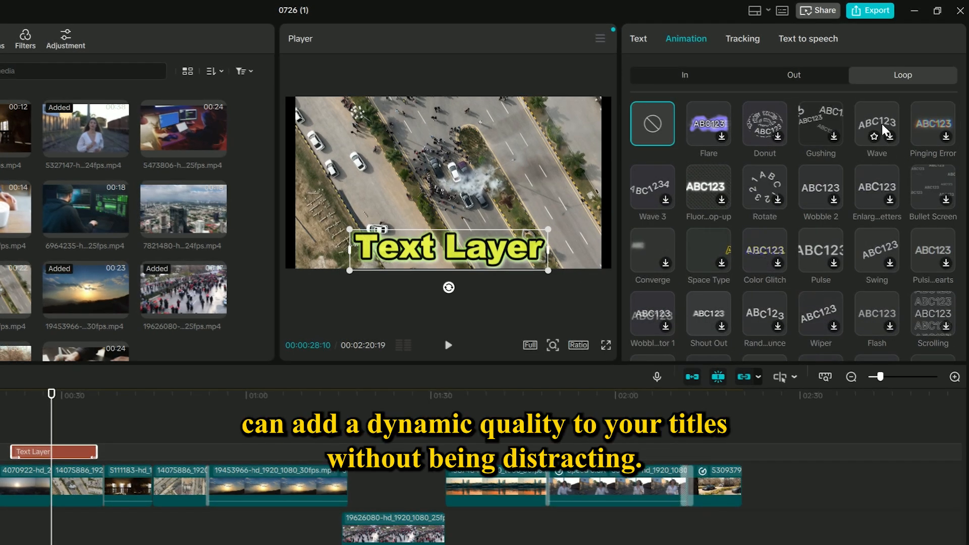
left_click(882, 123)
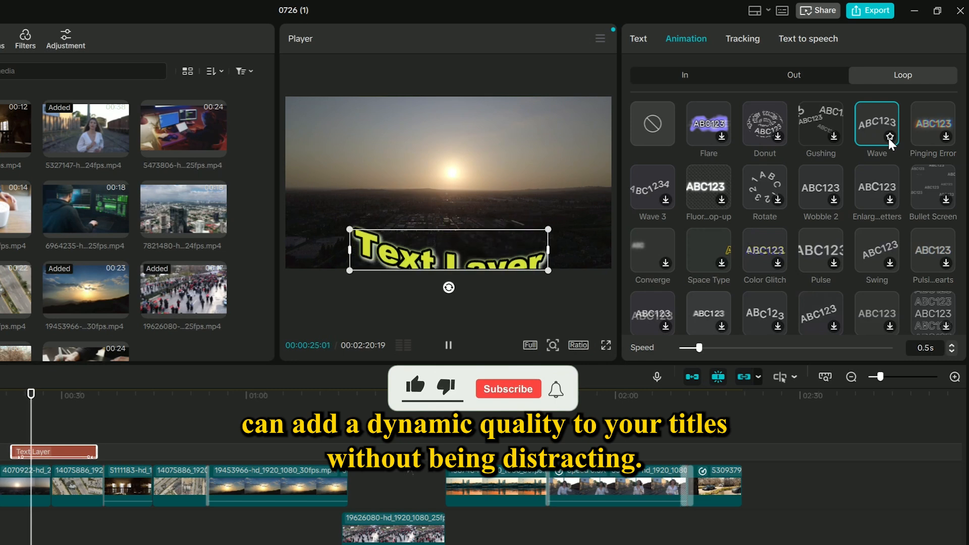
left_click_drag(699, 347, 687, 347)
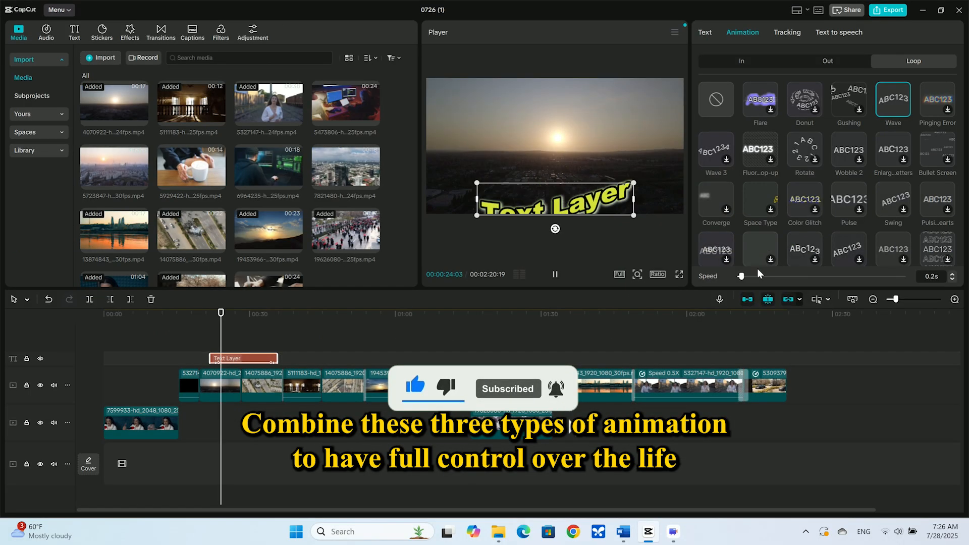
left_click_drag(741, 277, 840, 280)
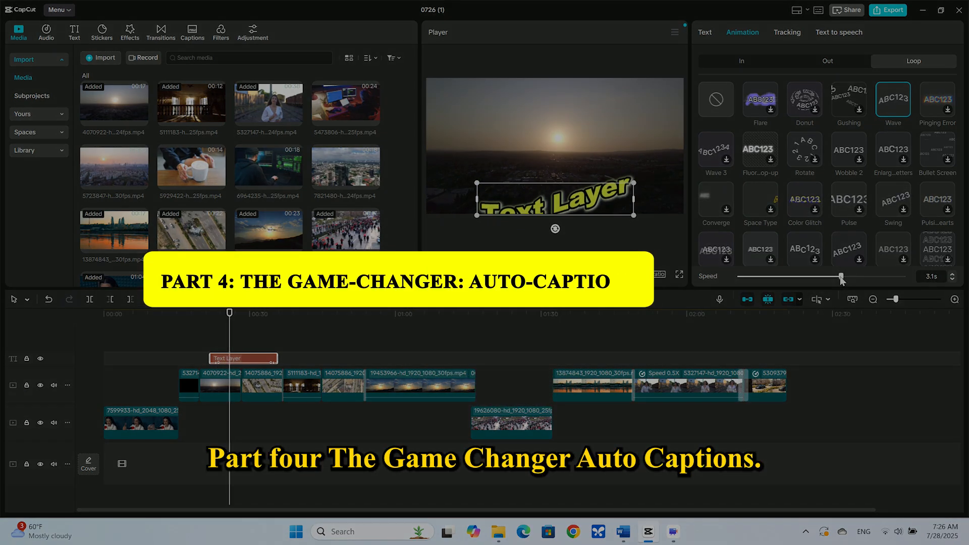
left_click_drag(840, 280, 848, 283)
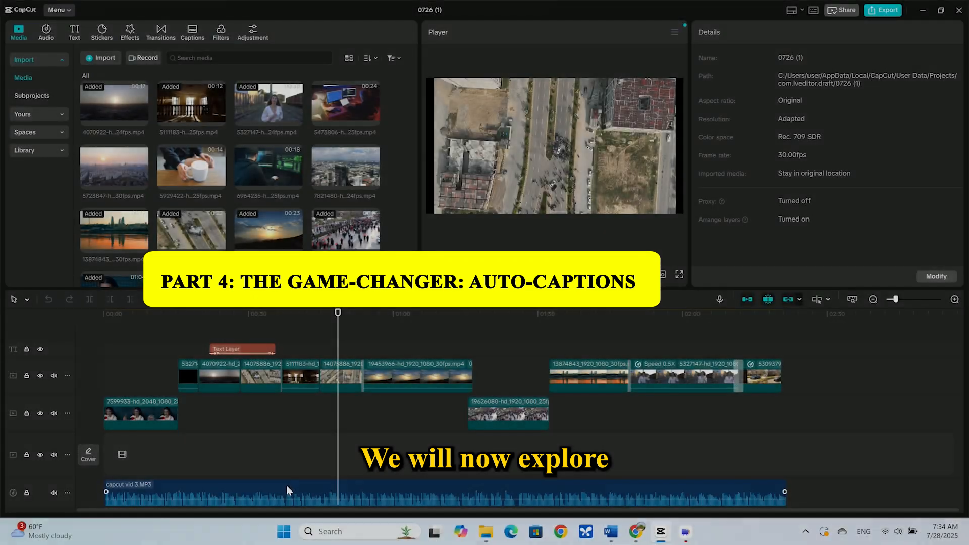
- Select the audio clip, return the playhead to the start, and open the Auto captions panel
left_click(286, 485)
left_click_drag(341, 446, 3, 440)
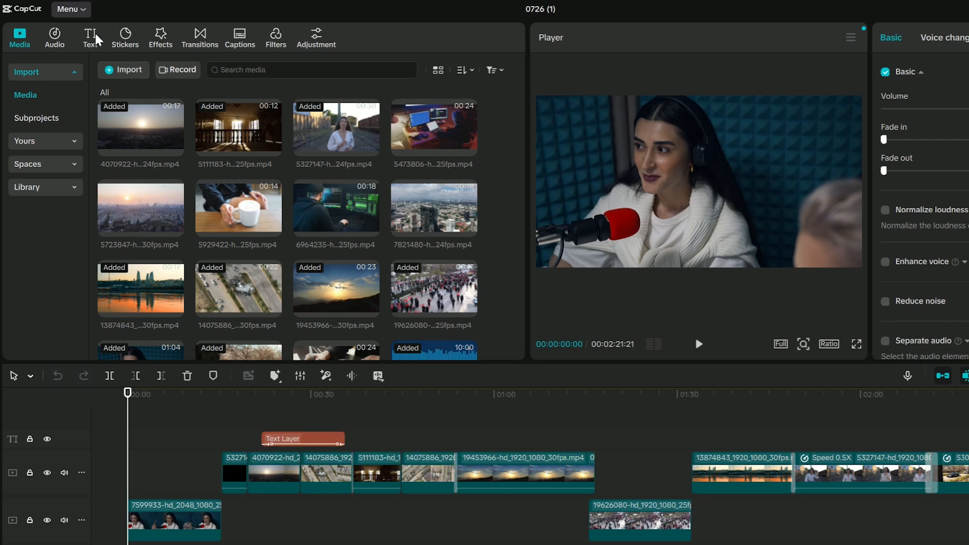
left_click(74, 31)
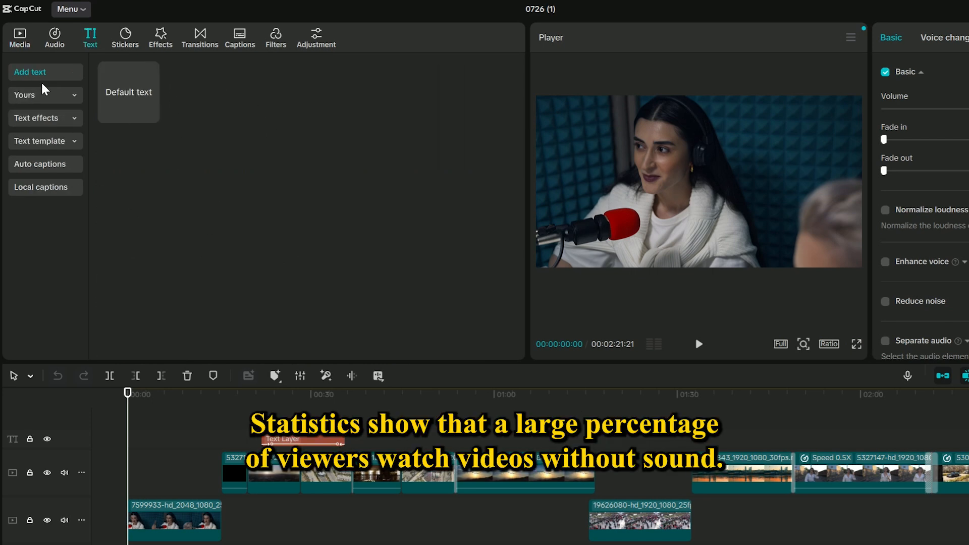
left_click(50, 169)
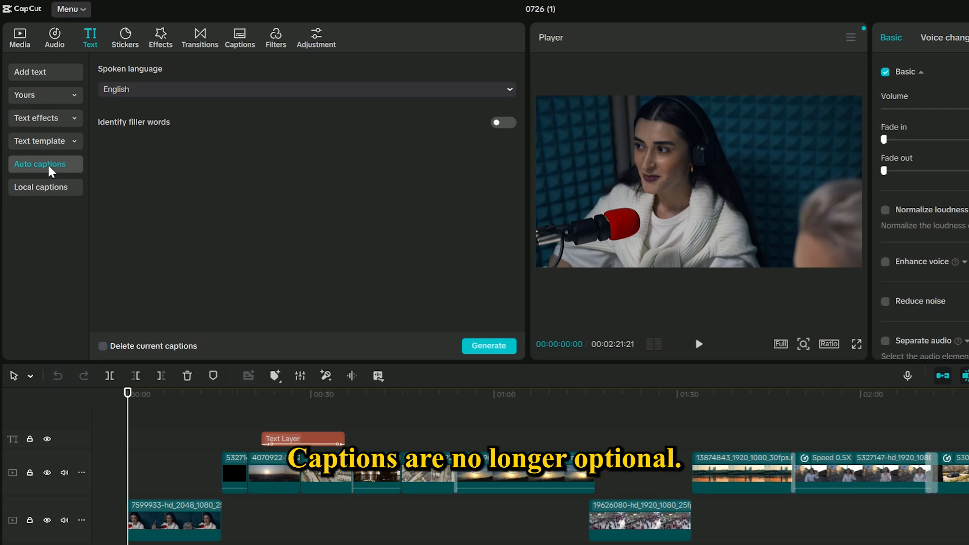
- Browse the spoken language list for auto captions, keeping English selected
left_click(153, 91)
scroll(238, 173, "down", 10)
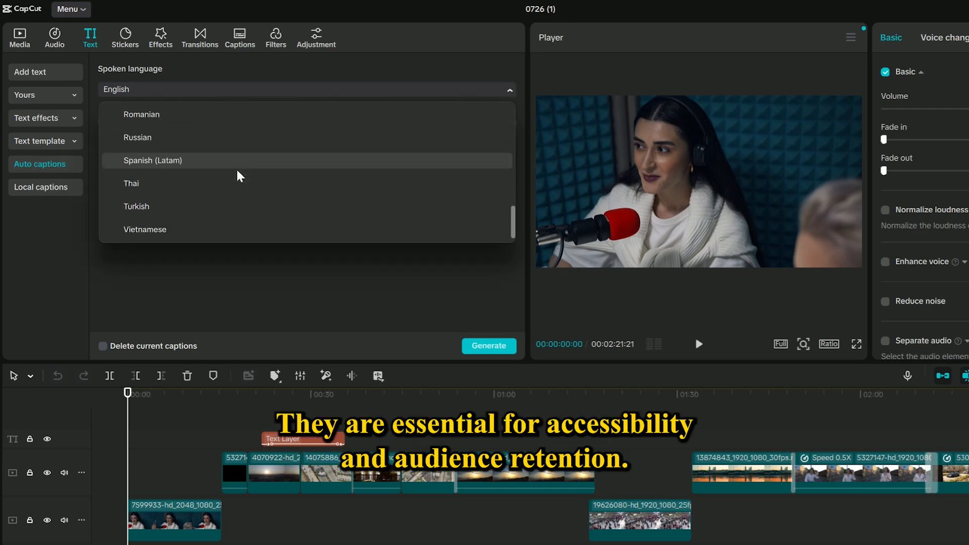
scroll(238, 173, "up", 10)
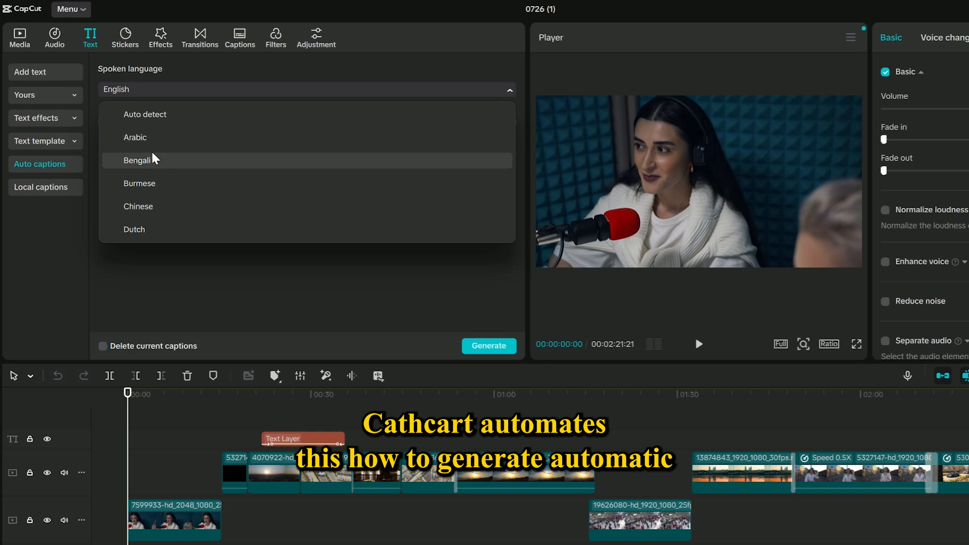
scroll(166, 196, "down", 5)
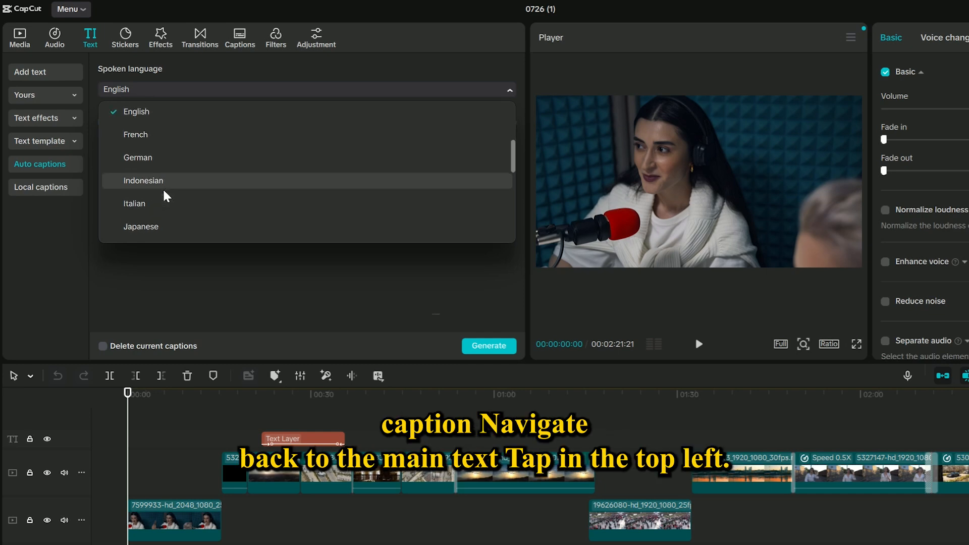
scroll(167, 196, "down", 5)
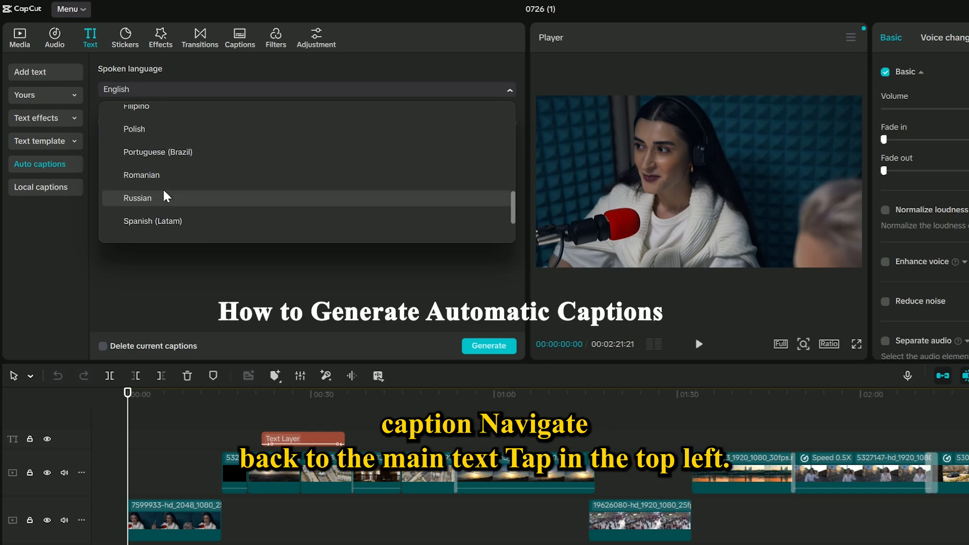
scroll(167, 196, "up", 10)
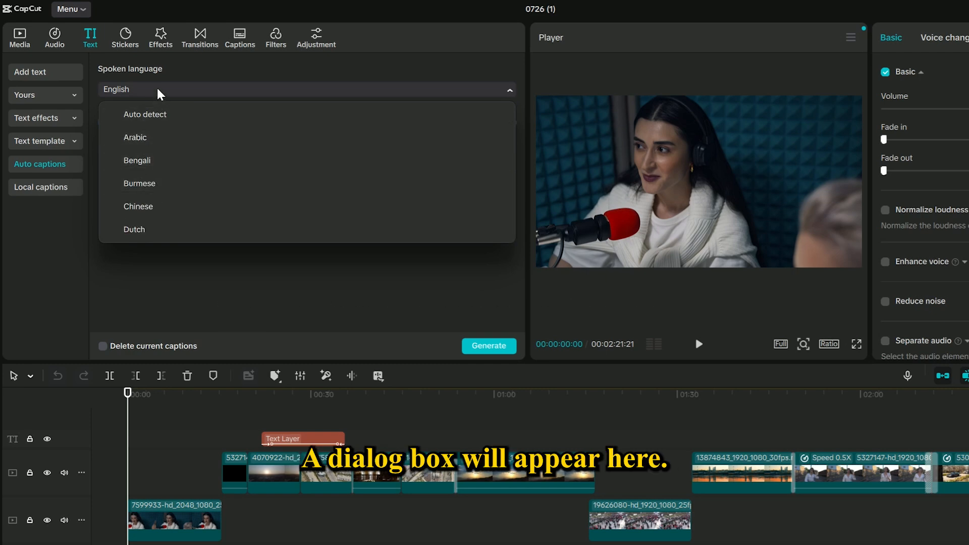
left_click(160, 93)
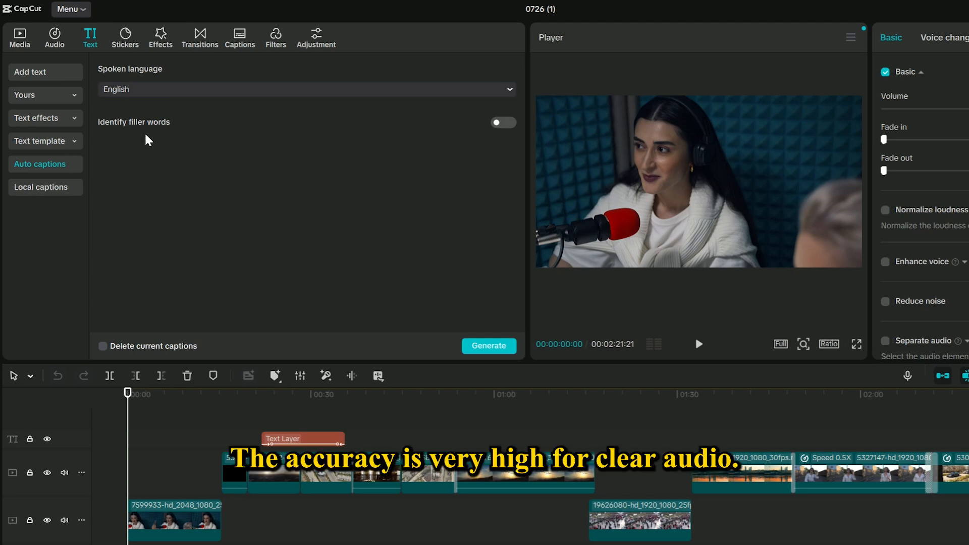
- Generate auto captions in English with filler-word identification left off
left_click(497, 123)
left_click(501, 123)
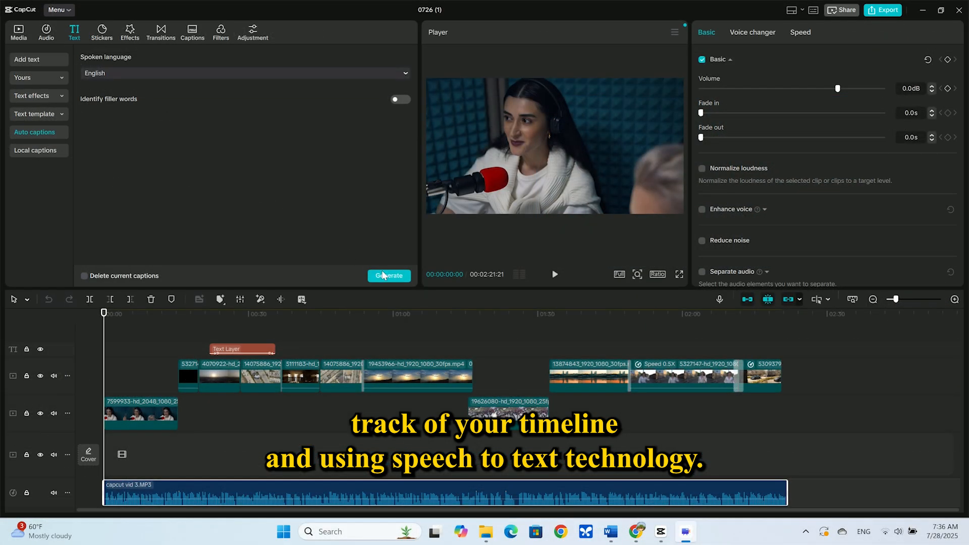
left_click(385, 276)
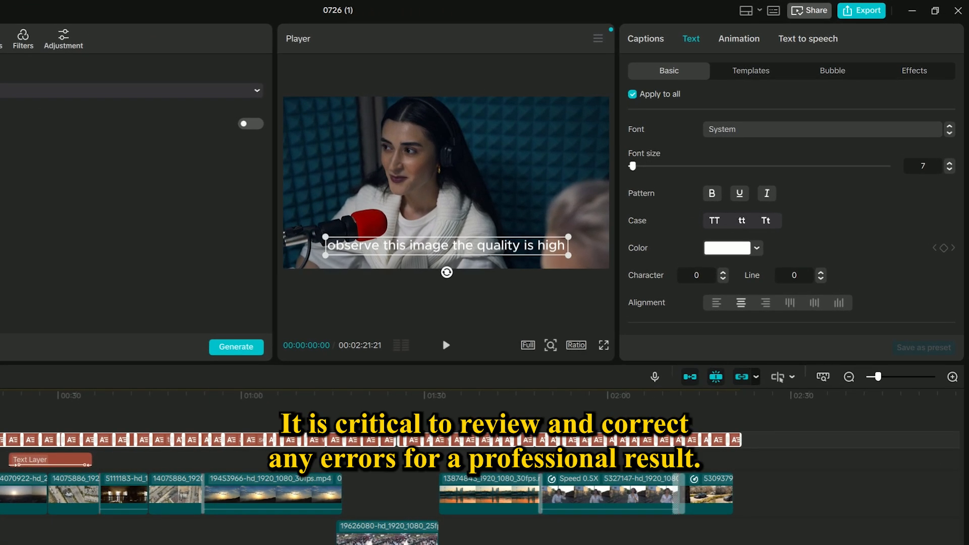
- Examine the generated caption's basic text style settings
left_click_drag(0, 395, 0, 456)
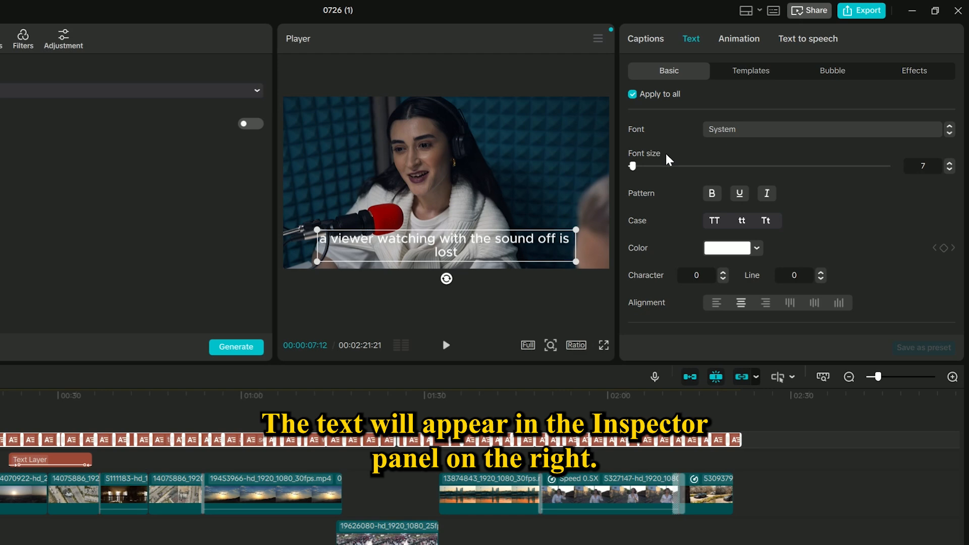
scroll(689, 193, "down", 10)
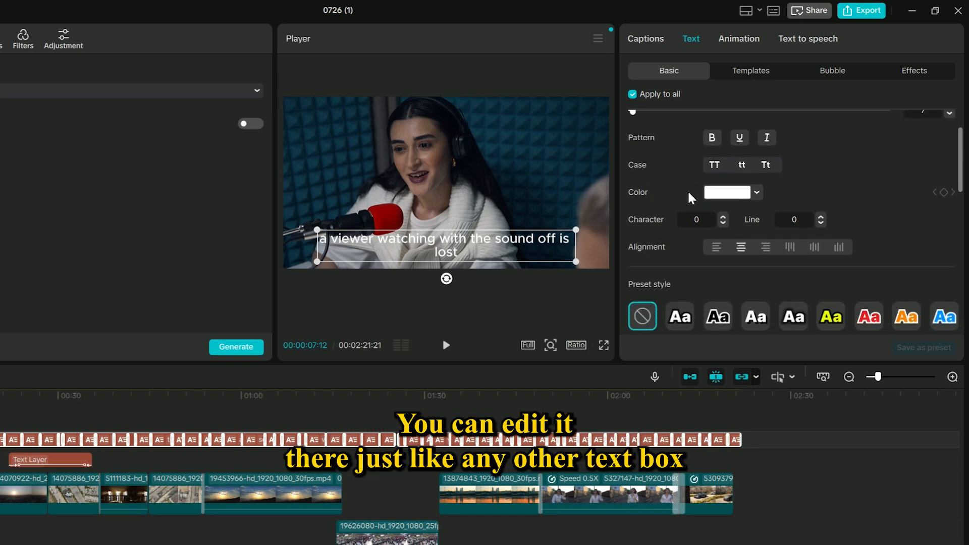
scroll(687, 196, "up", 10)
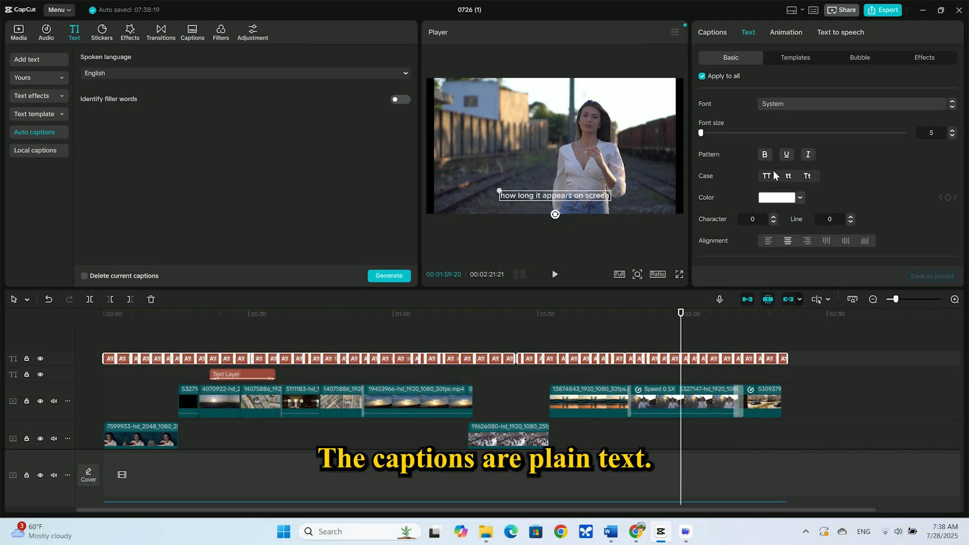
- Try adjusting the caption text color in the color picker
left_click(777, 198)
left_click_drag(743, 277, 832, 251)
left_click_drag(757, 294, 647, 269)
left_click_drag(777, 234, 671, 202)
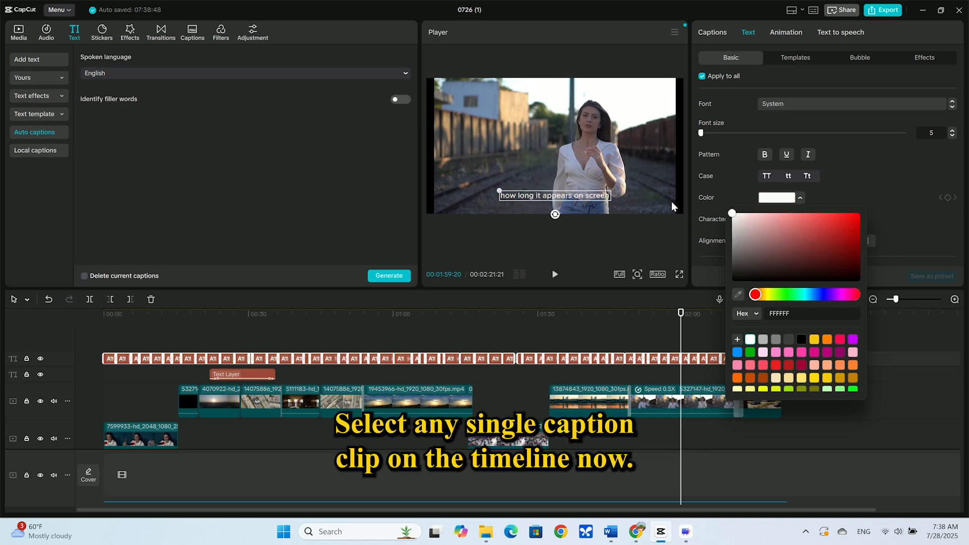
left_click(873, 150)
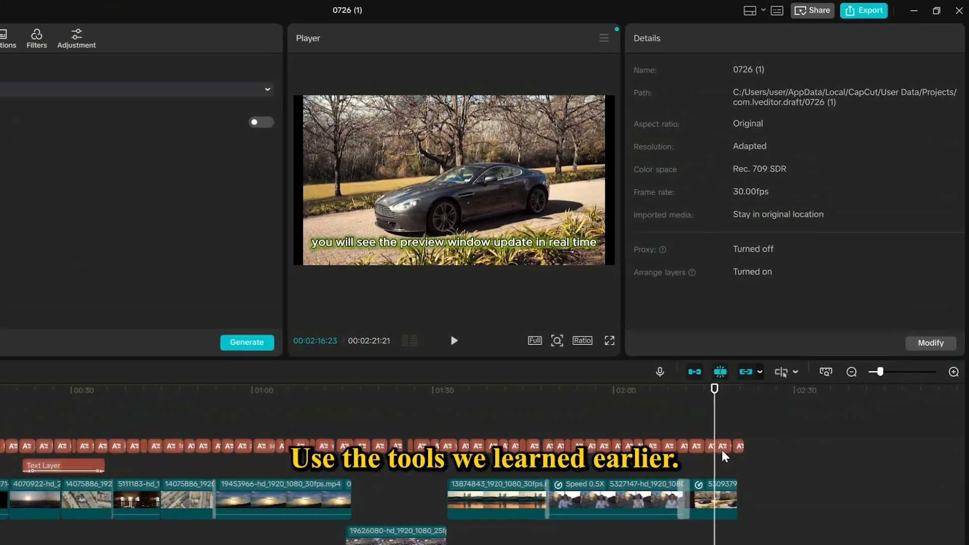
- Select a single caption clip near the end of the timeline and nudge its font size
left_click(718, 450)
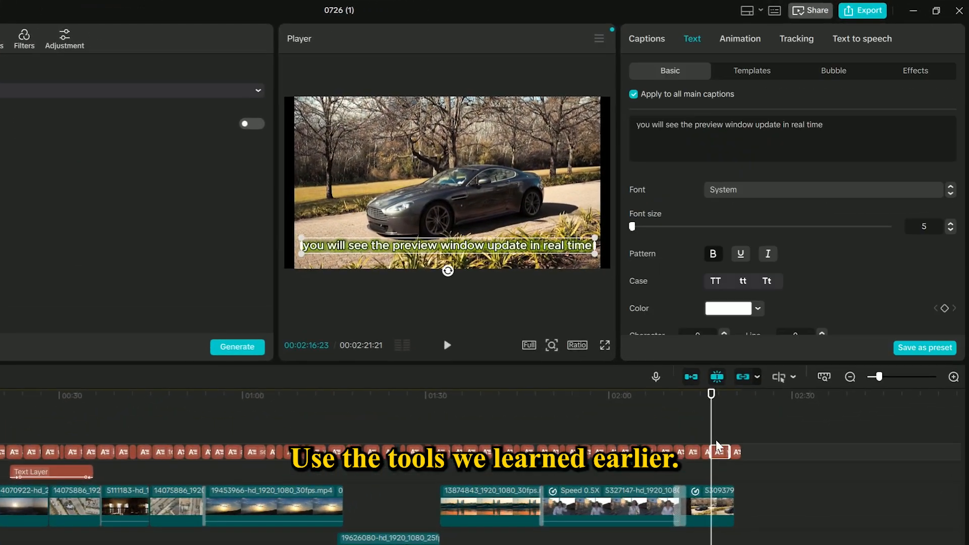
left_click_drag(711, 425, 719, 425)
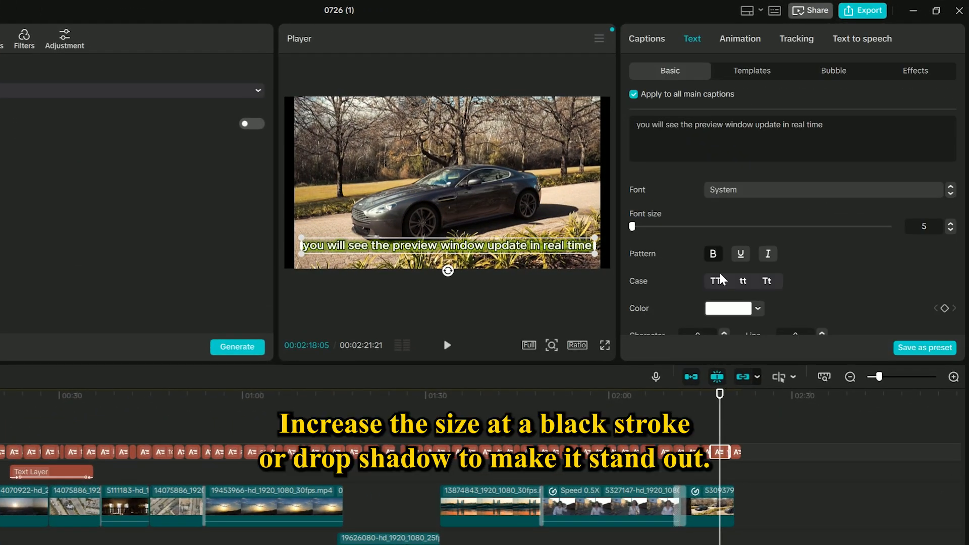
mouse_move(633, 227)
left_mouse_down()
mouse_move(645, 226)
mouse_move(635, 226)
left_mouse_up()
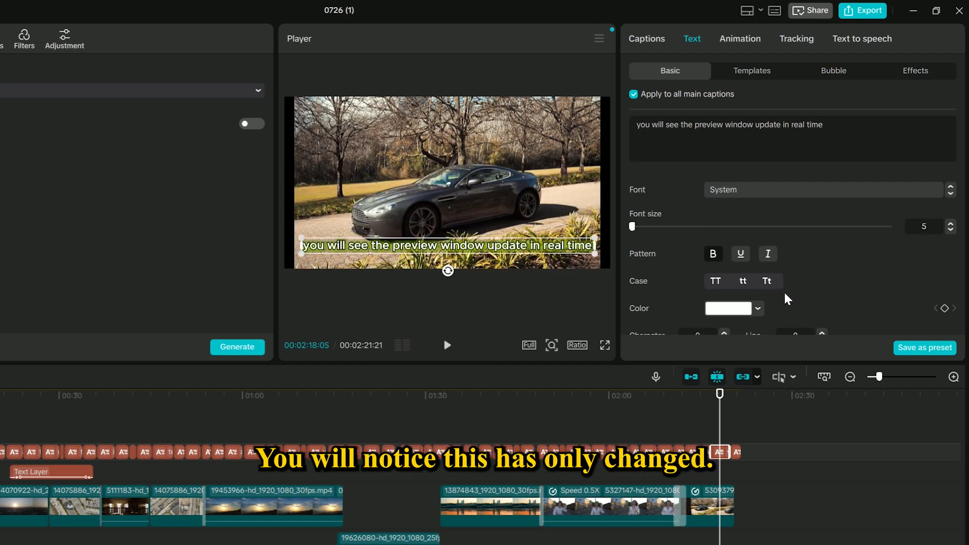
- Turn off Apply to all main captions and change the selected caption's text color
left_click(710, 418)
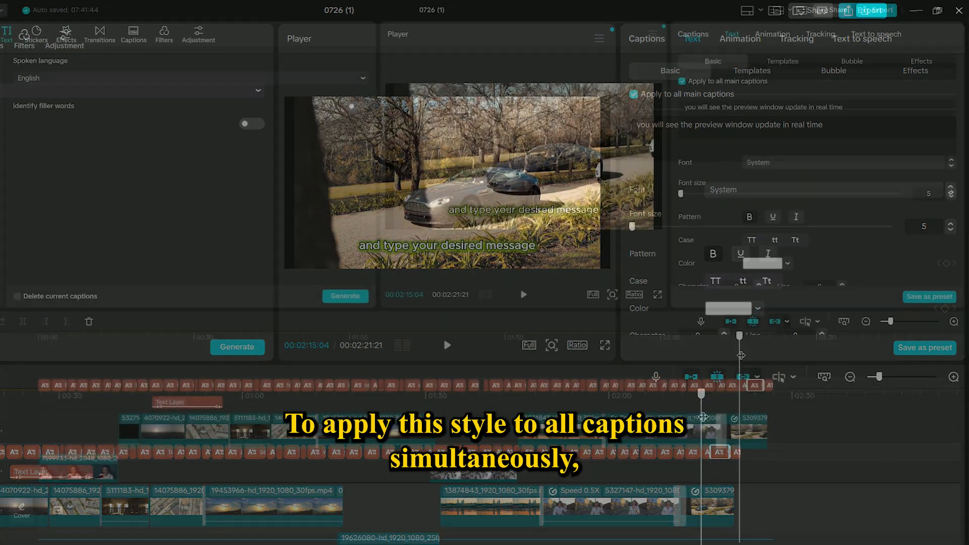
scroll(743, 240, "down", 3)
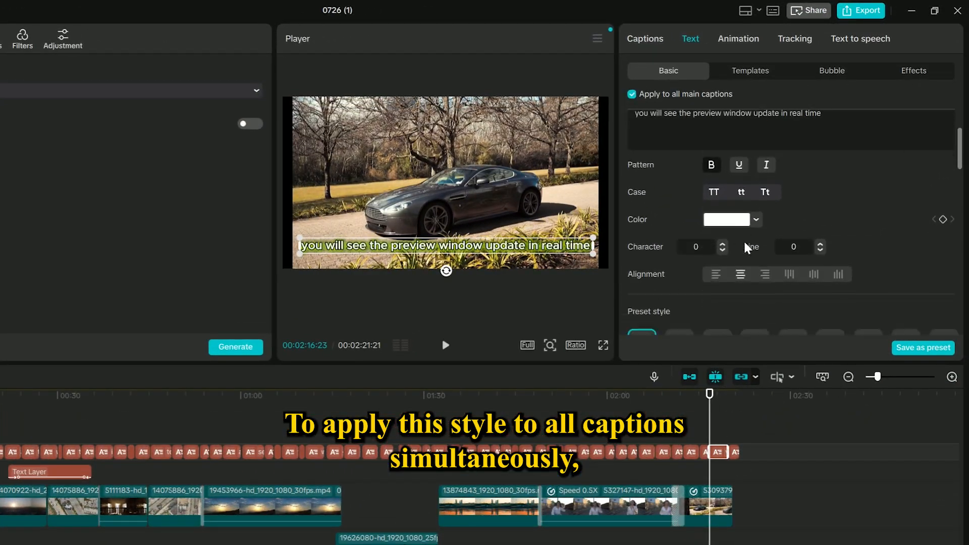
left_click(741, 204)
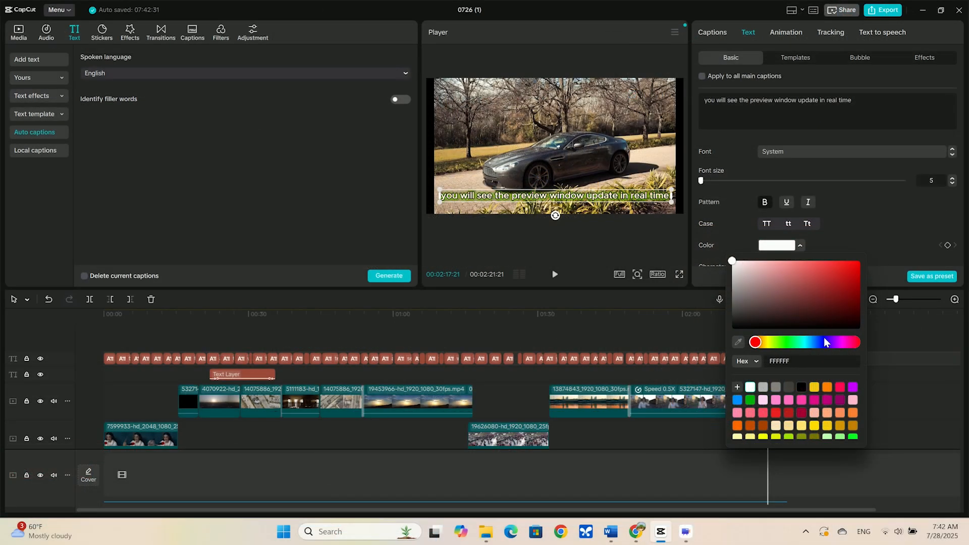
left_click(777, 246)
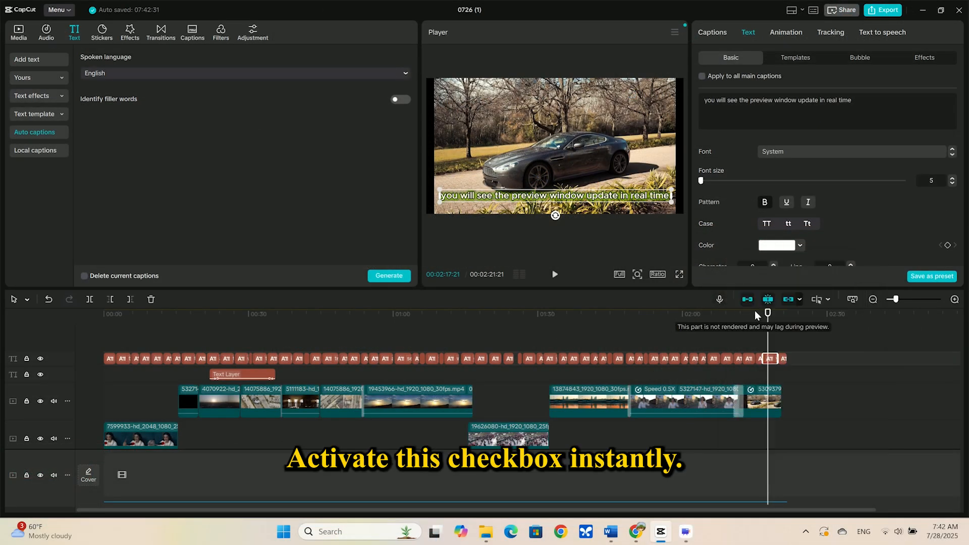
left_click(723, 340)
left_click_drag(723, 339, 769, 316)
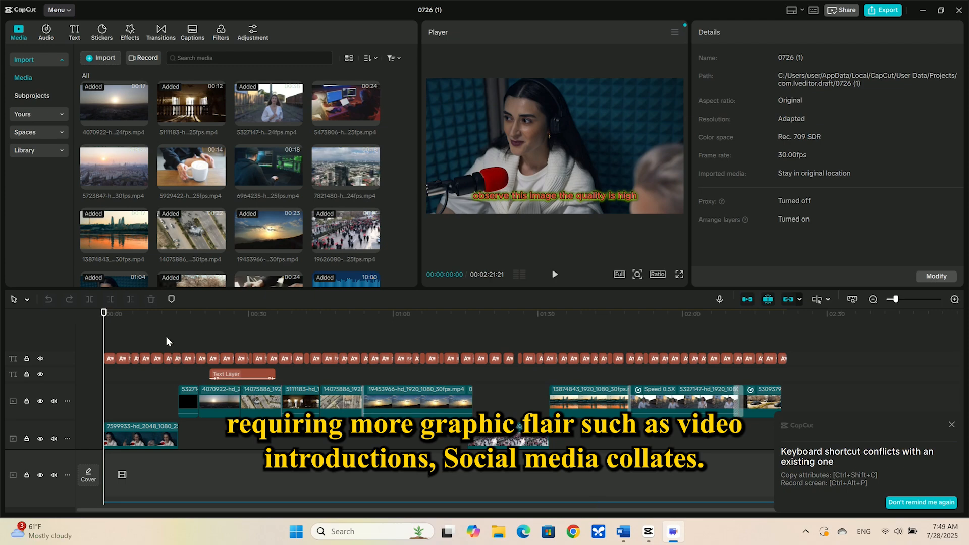
- Move the playhead along the timeline to preview the styled captions
left_click(166, 337)
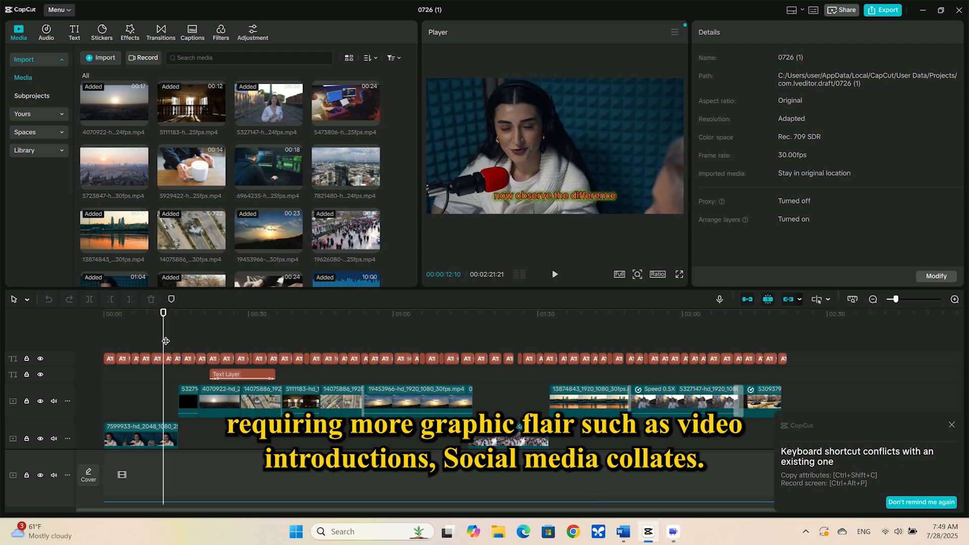
left_click(153, 331)
left_click_drag(153, 332, 142, 340)
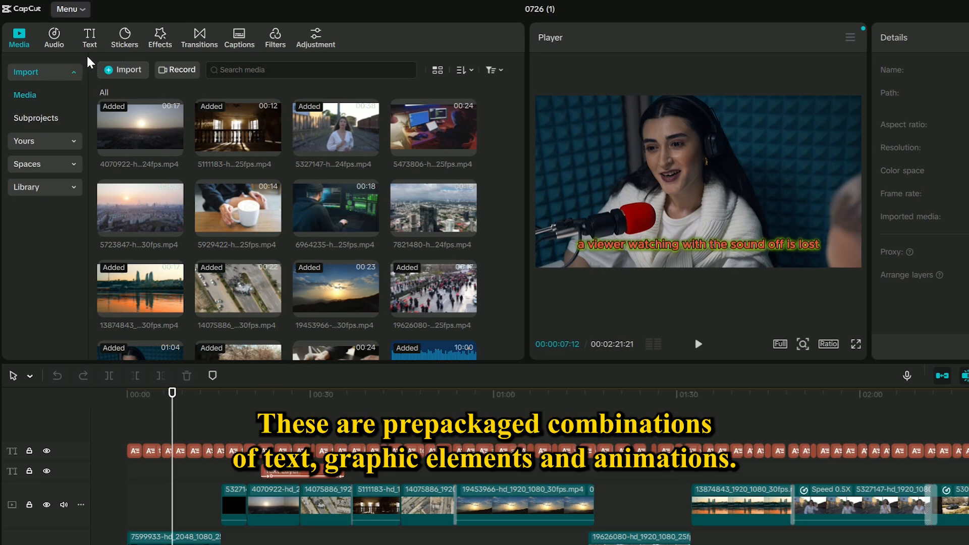
- Add the "TITLE HERE" text template from the Trending templates onto the timeline at the playhead
left_click(91, 38)
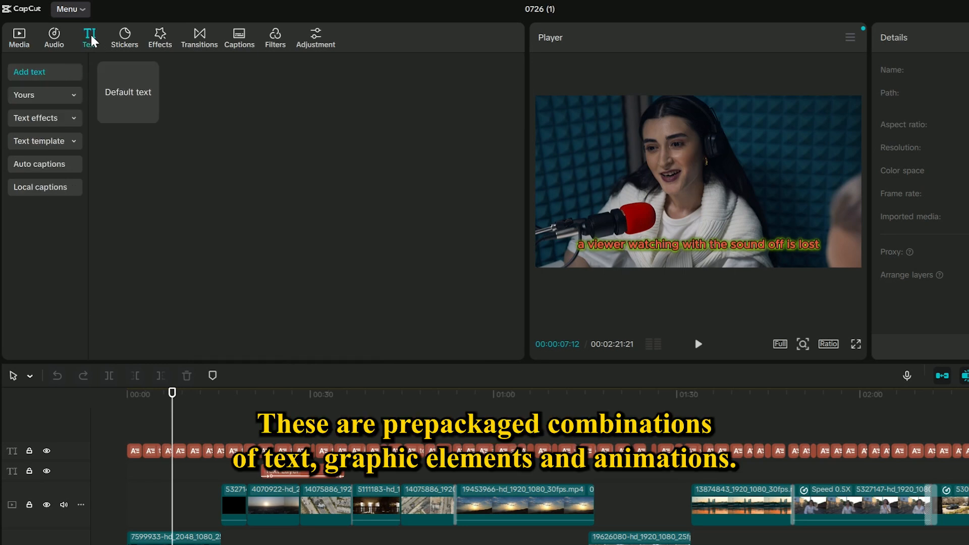
left_click(66, 146)
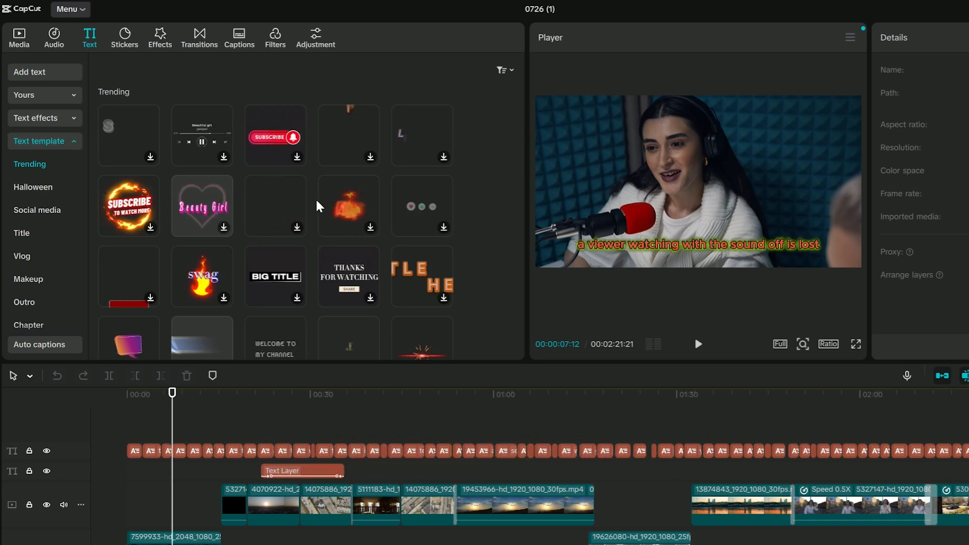
scroll(323, 202, "down", 3)
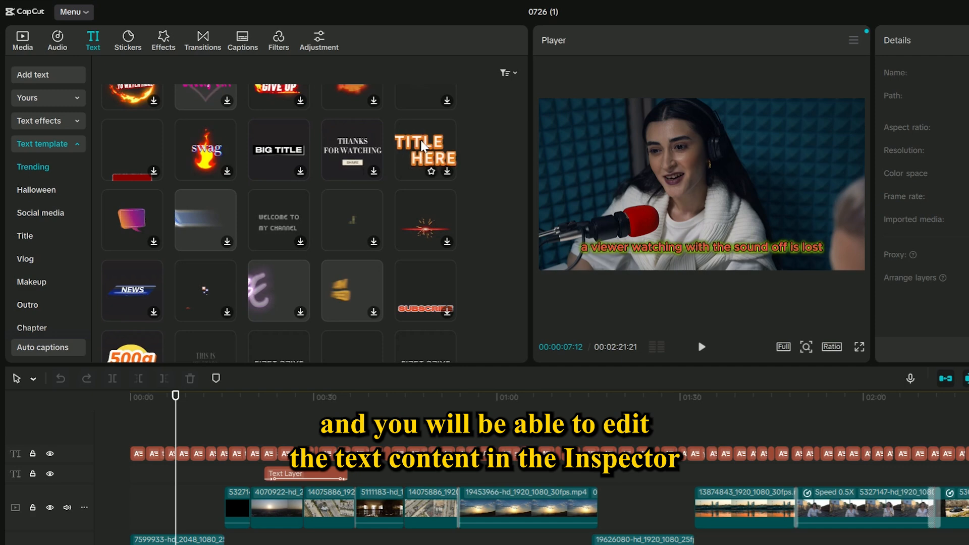
mouse_move(425, 149)
left_mouse_down()
mouse_move(281, 411)
mouse_move(177, 437)
left_mouse_up()
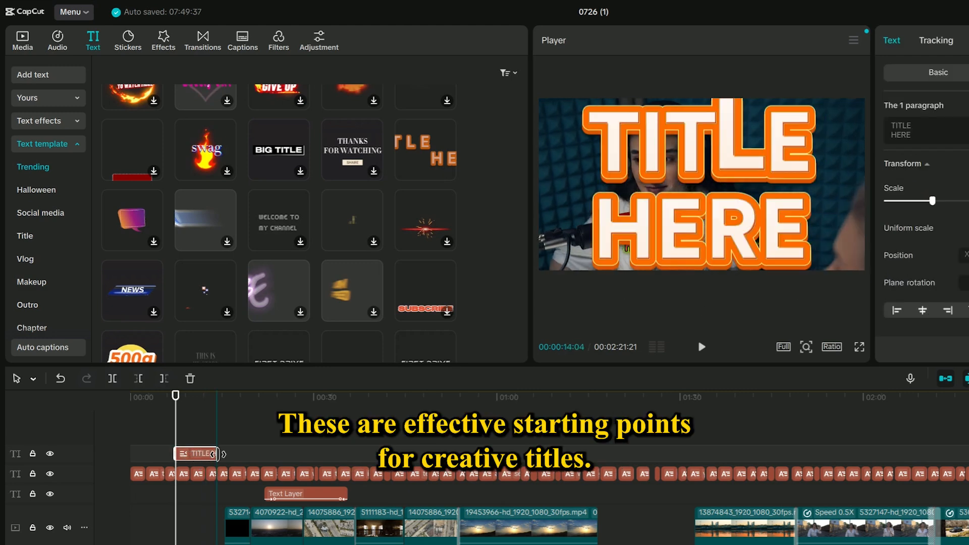
- Replace the template's text with "yateck" and scale the title down to 52%
left_click_drag(176, 425, 197, 430)
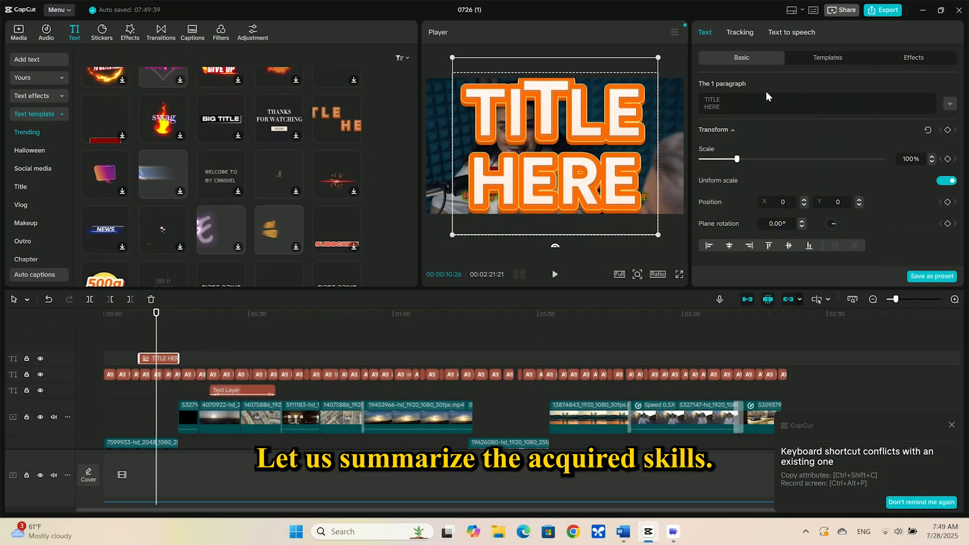
left_click(702, 97)
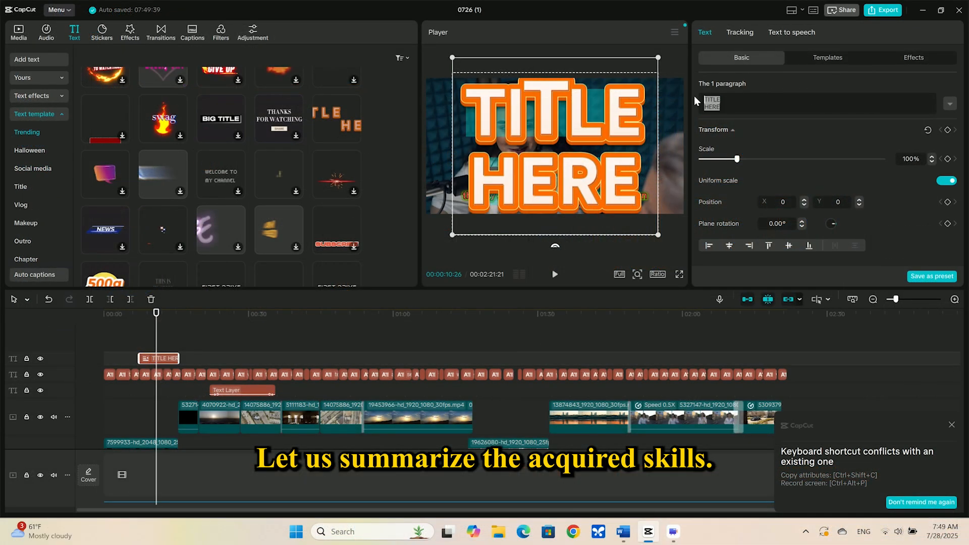
type("yateck")
left_click_drag(736, 152, 720, 152)
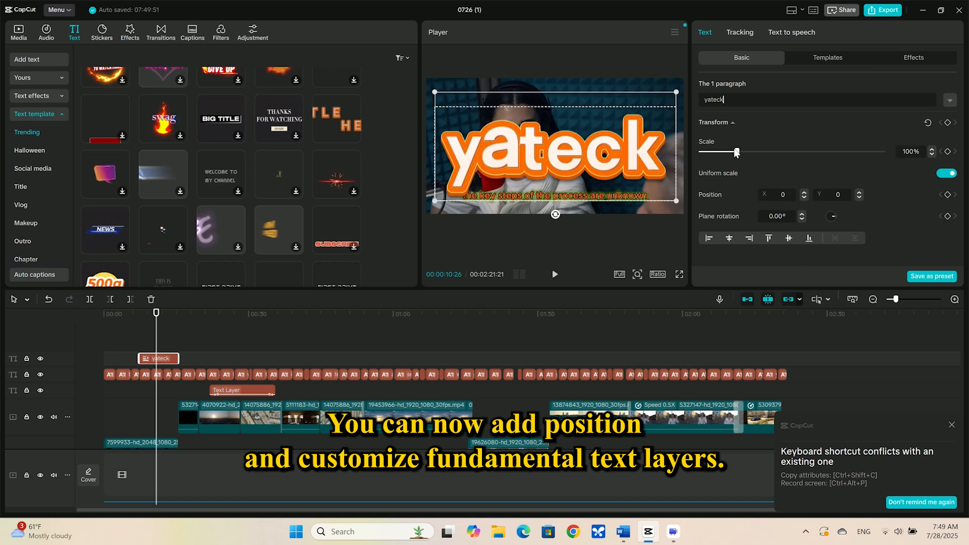
left_click_drag(736, 151, 719, 151)
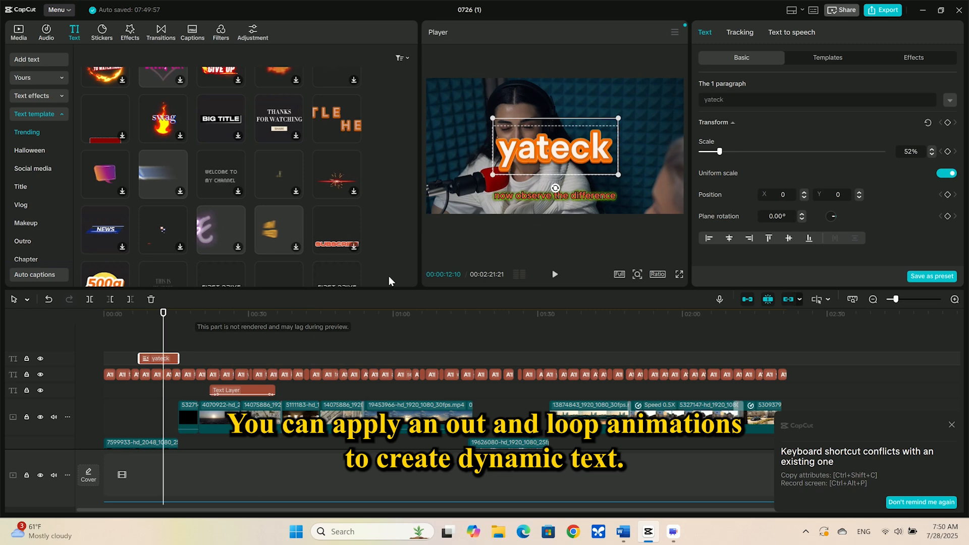
- Move the playhead back and play a short preview of the new title
left_click_drag(163, 313, 134, 313)
key("space")
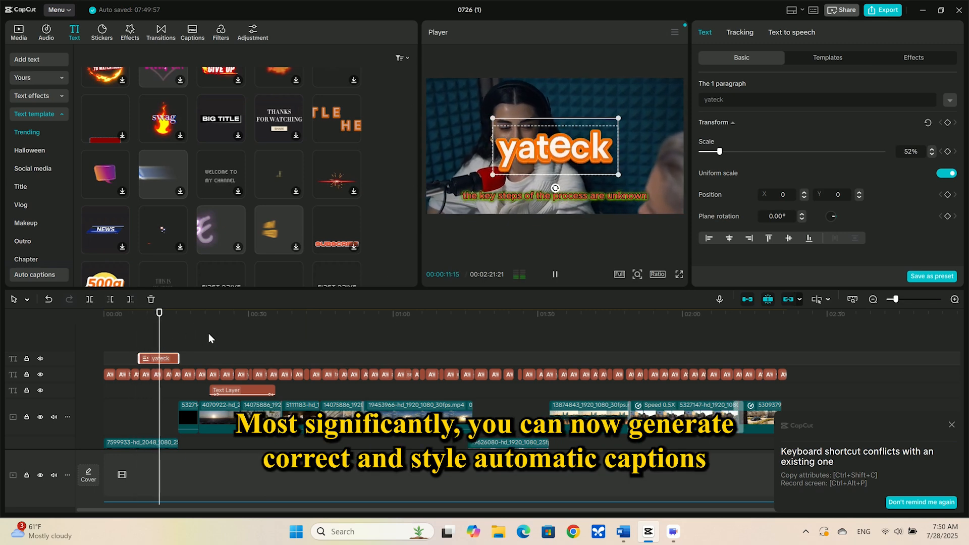
key("space")
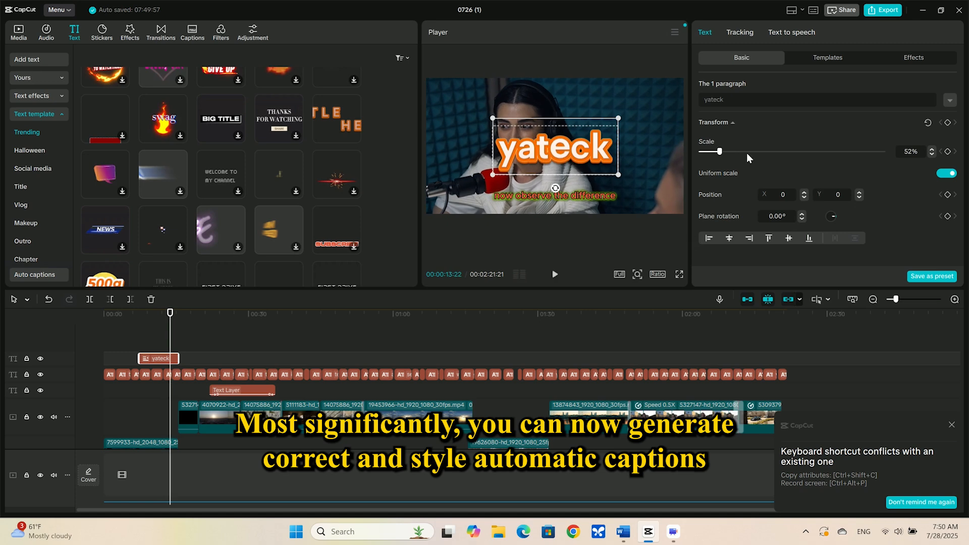
- Move the yateck title to the upper-right of the frame, around position X 983, Y 241
left_click(708, 237)
left_click(729, 238)
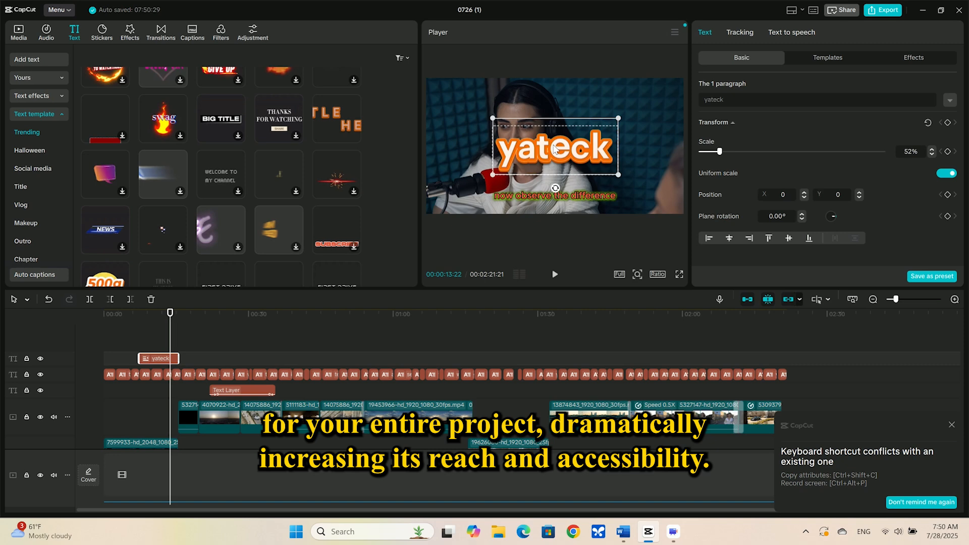
left_click_drag(554, 148, 620, 132)
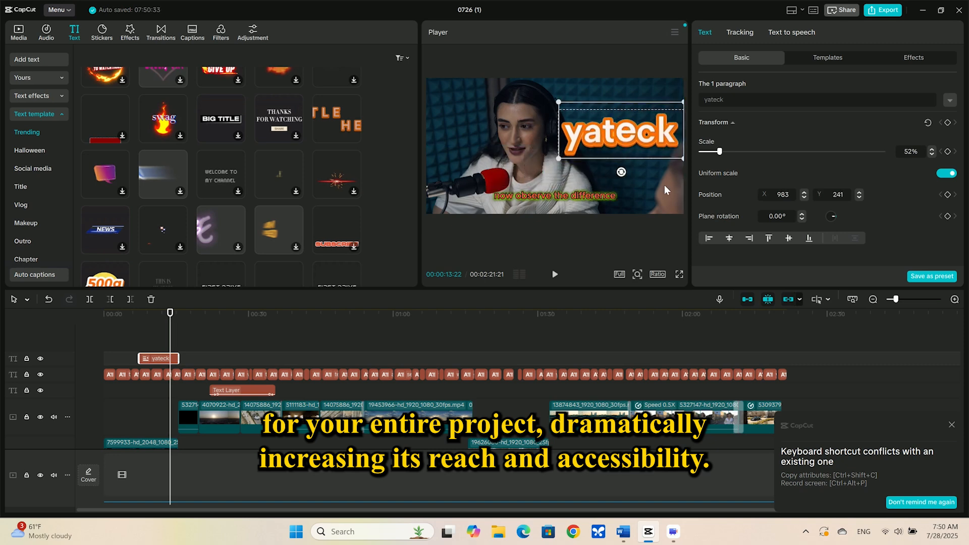
- Deselect the clip and play back the section around the title to preview it
left_click(150, 330)
key("space")
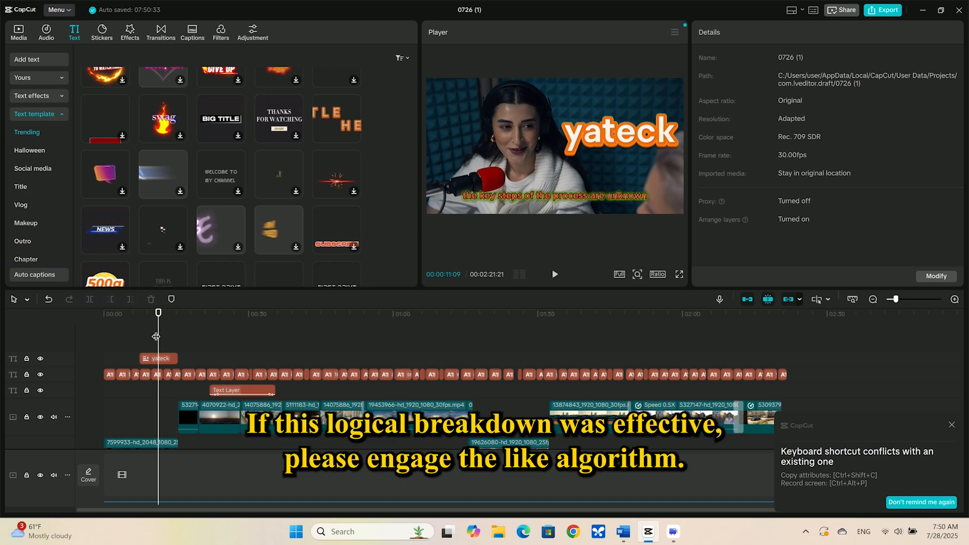
left_click(131, 333)
key("space")
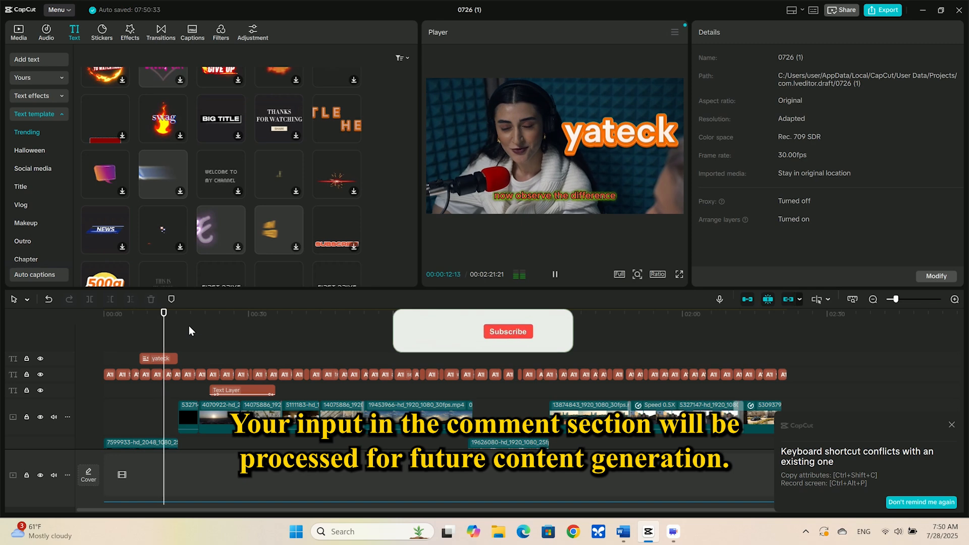
key("space")
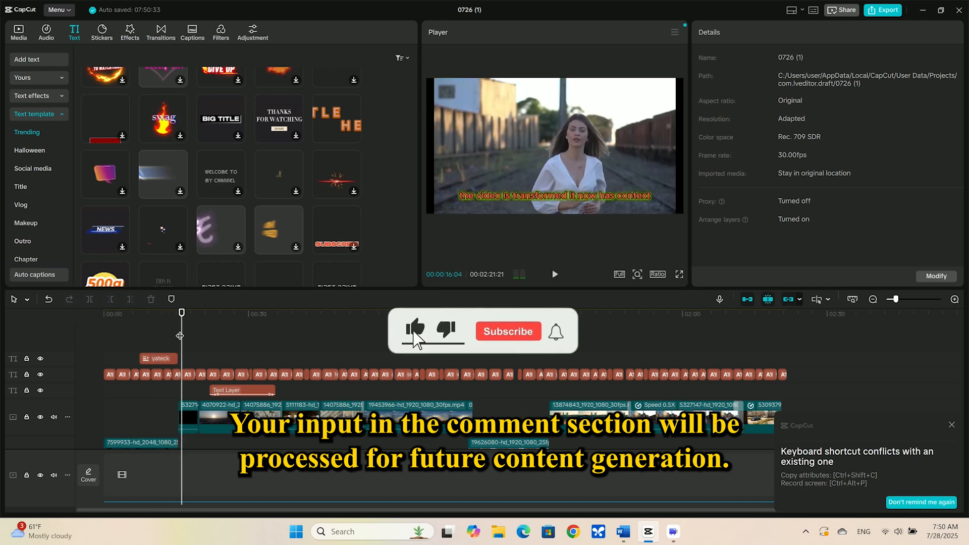
- Select the yateck title clip and browse the text templates available for it in the inspector
left_click(163, 359)
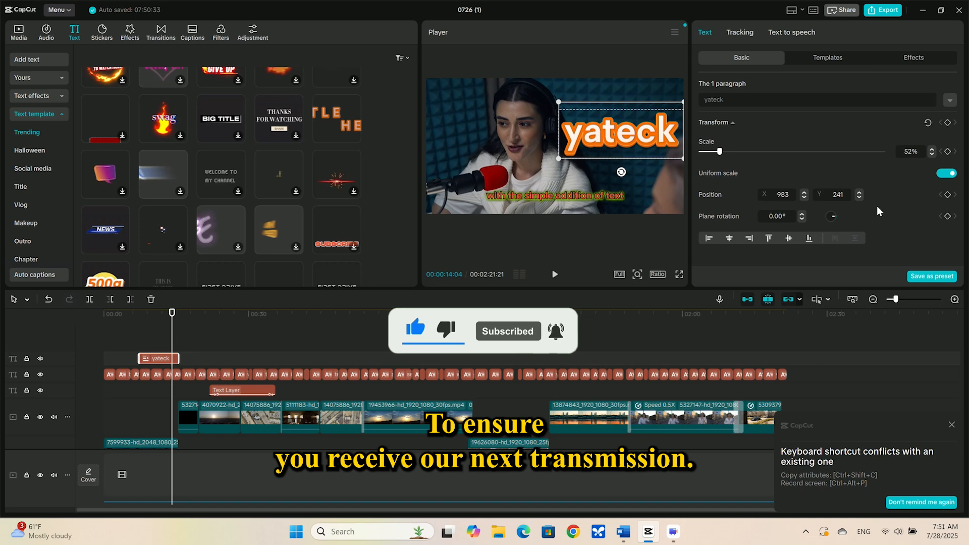
left_click(827, 57)
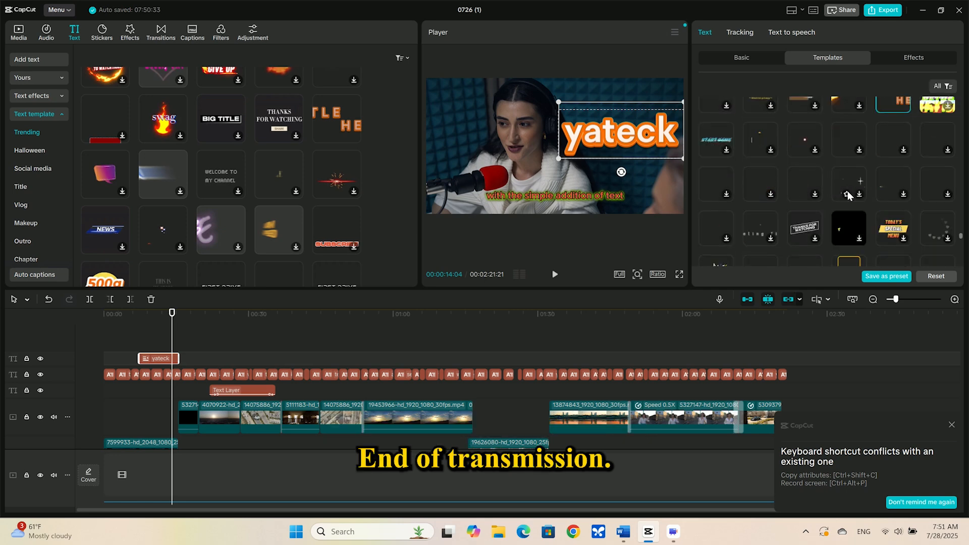
scroll(847, 195, "down", 3)
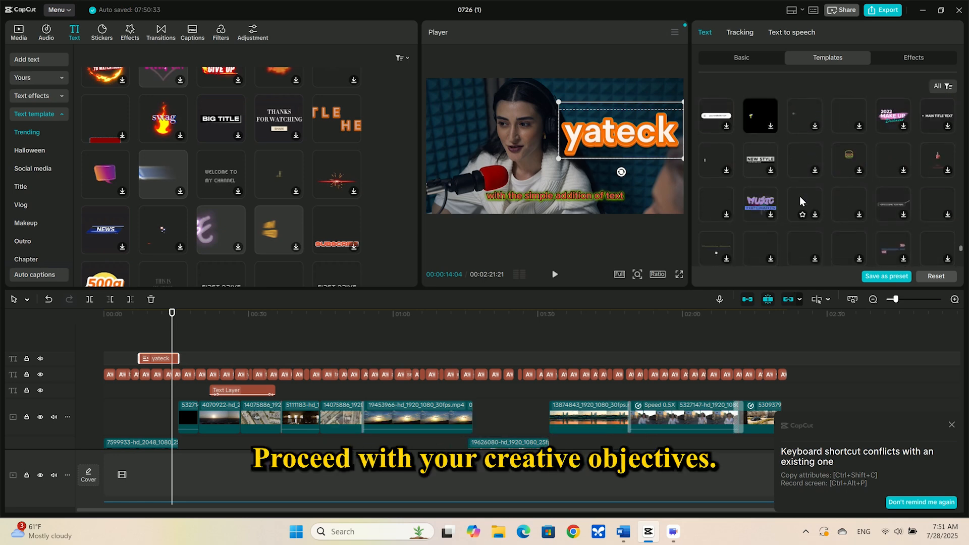